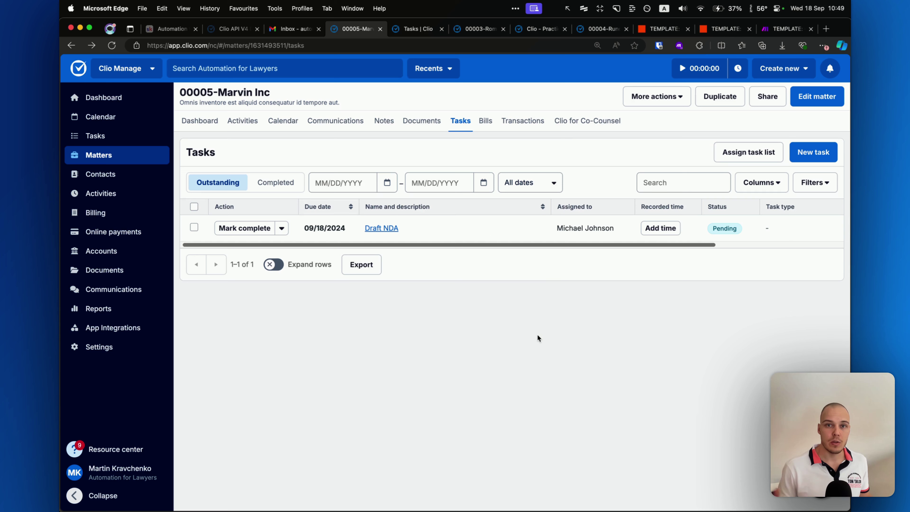
# Mark the Draft NDA task complete in the Marvin Inc matter and reload its task list.
pyautogui.moveTo(508, 367)
pyautogui.mouseDown()
pyautogui.moveTo(408, 243)
pyautogui.moveTo(390, 238)
pyautogui.moveTo(561, 246)
pyautogui.mouseUp()
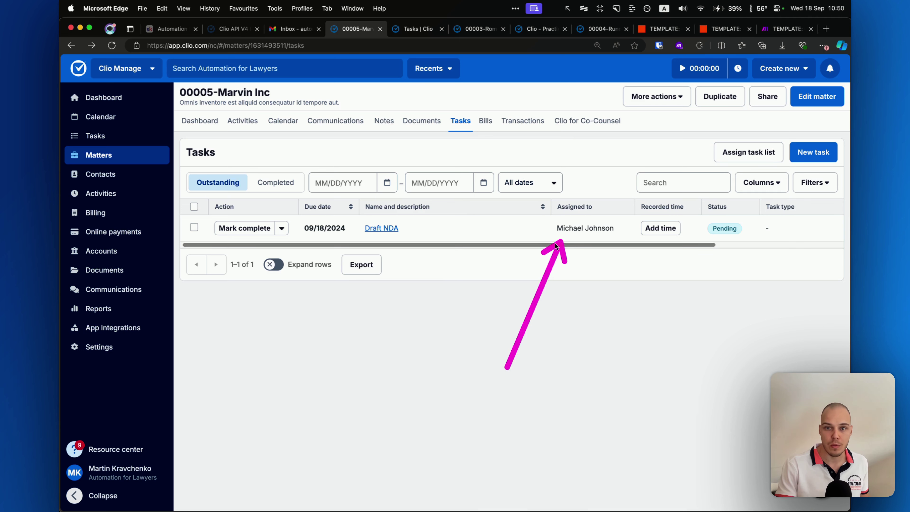
pyautogui.click(246, 228)
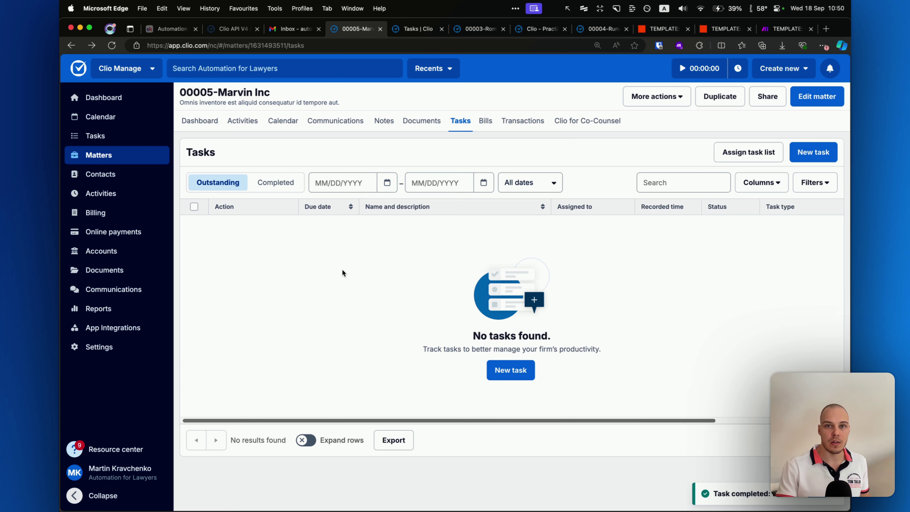
pyautogui.press('super+r')
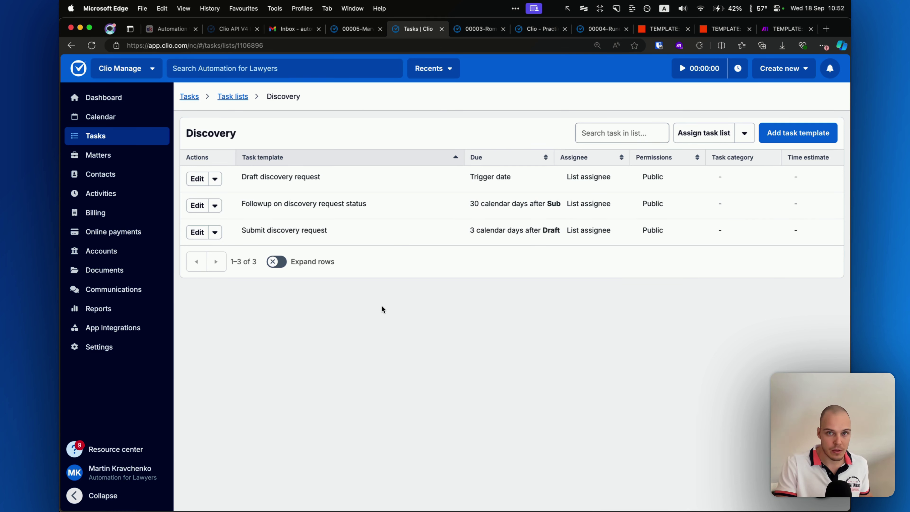
# Review the Discovery task list templates and the outstanding tasks in the Romaguera, Fadel and Nicolas matter.
pyautogui.moveTo(383, 316)
pyautogui.mouseDown()
pyautogui.moveTo(461, 235)
pyautogui.moveTo(537, 239)
pyautogui.moveTo(464, 239)
pyautogui.moveTo(458, 185)
pyautogui.moveTo(469, 177)
pyautogui.moveTo(426, 238)
pyautogui.moveTo(386, 179)
pyautogui.moveTo(362, 247)
pyautogui.moveTo(371, 244)
pyautogui.moveTo(335, 220)
pyautogui.moveTo(331, 182)
pyautogui.mouseUp()
pyautogui.moveTo(350, 245)
pyautogui.mouseDown()
pyautogui.moveTo(359, 238)
pyautogui.moveTo(376, 161)
pyautogui.moveTo(320, 203)
pyautogui.moveTo(353, 236)
pyautogui.mouseUp()
pyautogui.click(471, 31)
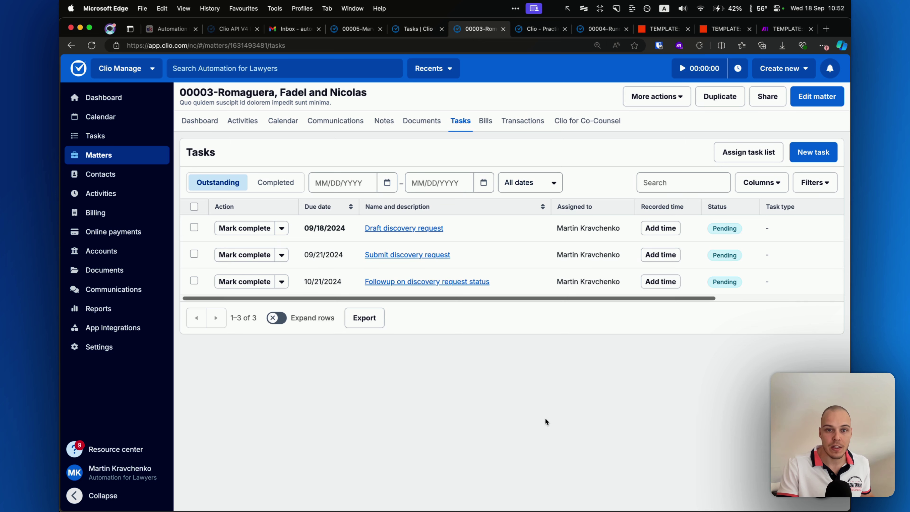
pyautogui.moveTo(546, 395)
pyautogui.mouseDown()
pyautogui.moveTo(481, 310)
pyautogui.moveTo(472, 226)
pyautogui.moveTo(479, 300)
pyautogui.moveTo(502, 292)
pyautogui.mouseUp()
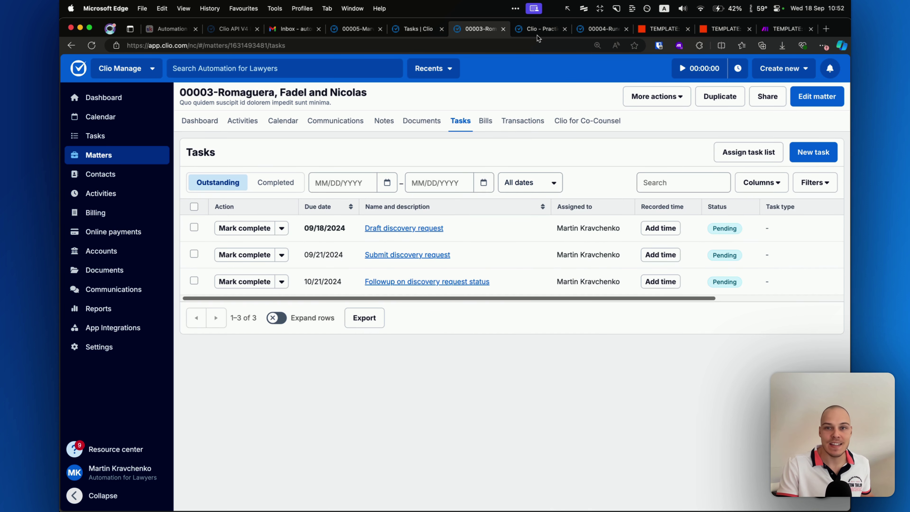
# Complete the draft and submit discovery request tasks in the Runolfsson Inc matter and reload its task list.
pyautogui.click(589, 31)
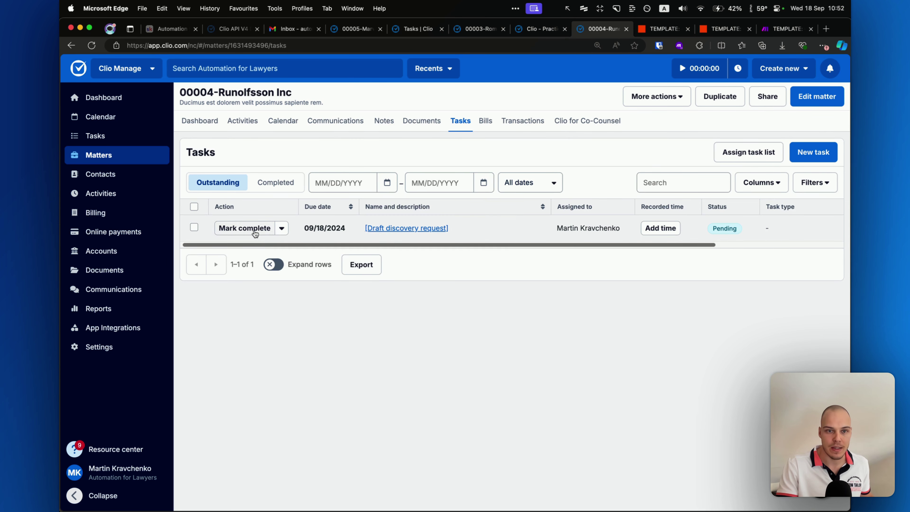
pyautogui.click(244, 228)
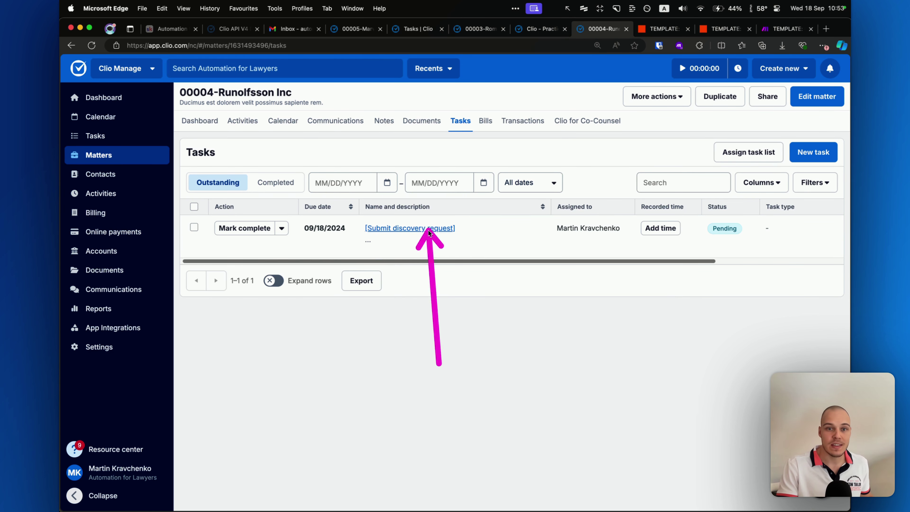
pyautogui.click(251, 228)
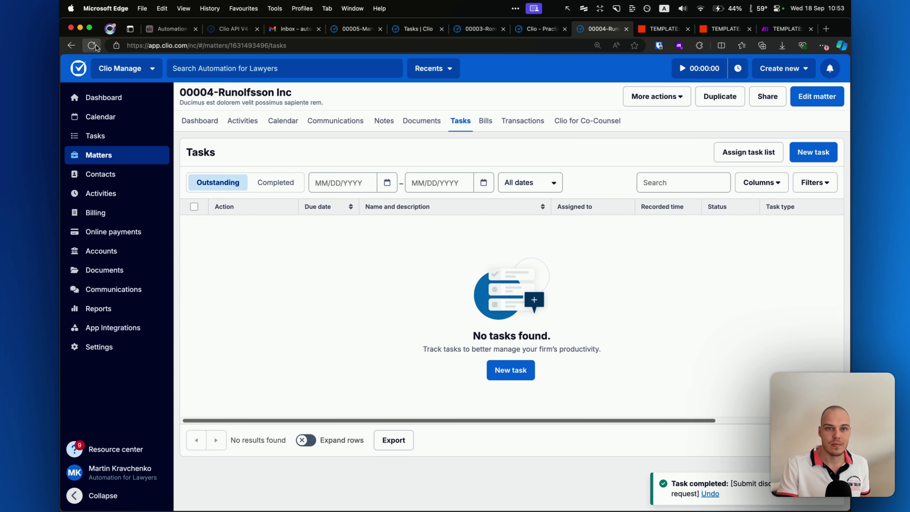
pyautogui.press('super+r')
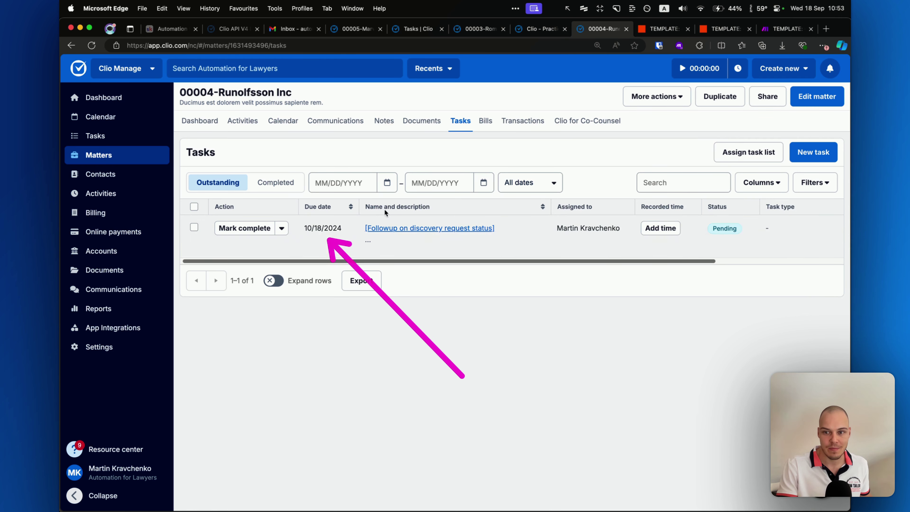
# Check the Draft NDA task in the Marvin Inc matter against the step sequence of the Create Another Task (QA) Zap in Zapier.
pyautogui.click(472, 29)
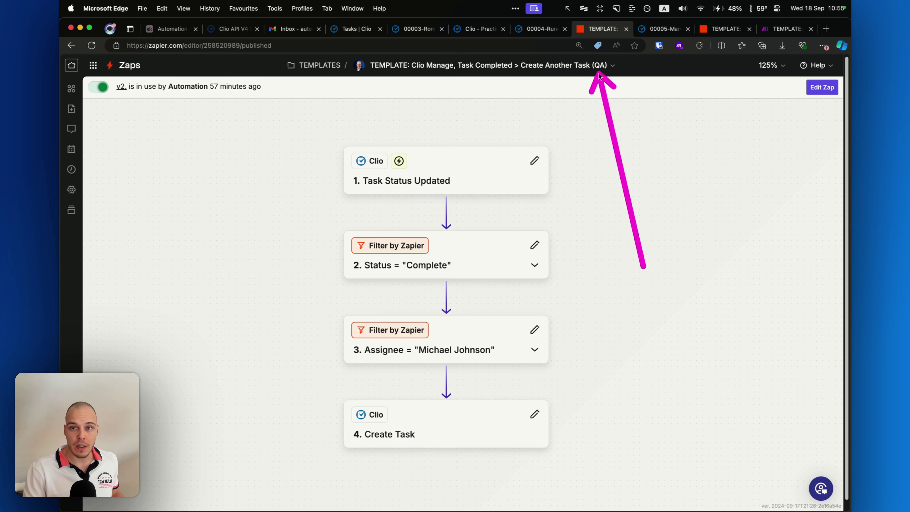
pyautogui.click(657, 33)
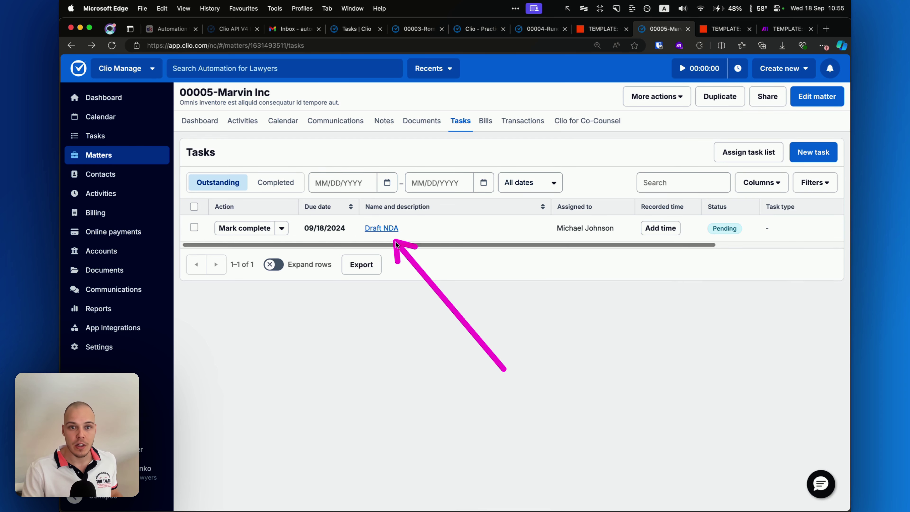
pyautogui.click(602, 29)
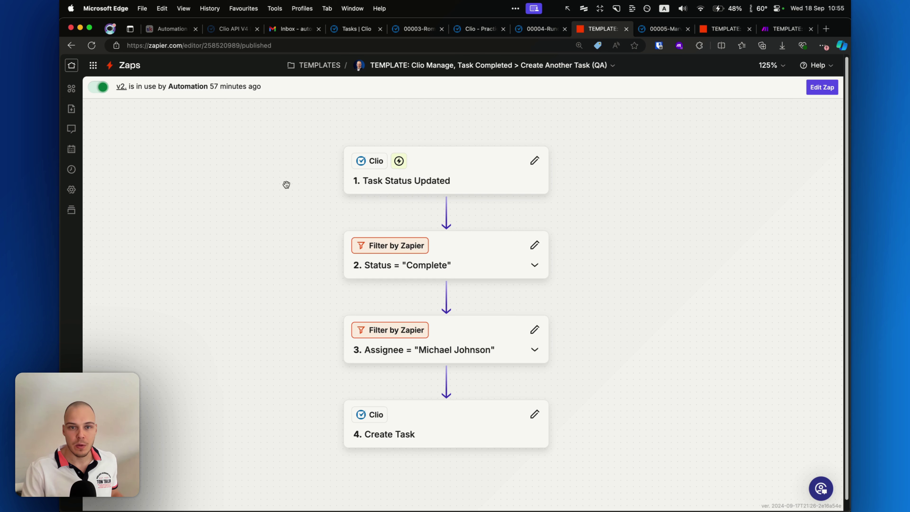
pyautogui.moveTo(139, 337)
pyautogui.mouseDown()
pyautogui.moveTo(233, 240)
pyautogui.moveTo(325, 182)
pyautogui.moveTo(337, 185)
pyautogui.mouseUp()
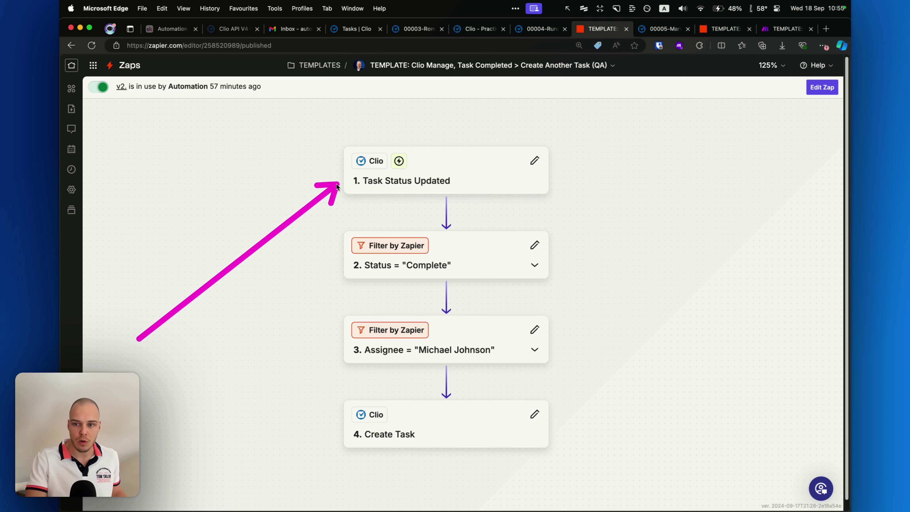
pyautogui.moveTo(336, 185)
pyautogui.mouseDown()
pyautogui.moveTo(336, 342)
pyautogui.moveTo(415, 360)
pyautogui.moveTo(335, 339)
pyautogui.moveTo(341, 419)
pyautogui.moveTo(334, 266)
pyautogui.moveTo(334, 416)
pyautogui.moveTo(418, 258)
pyautogui.moveTo(328, 178)
pyautogui.moveTo(324, 295)
pyautogui.moveTo(334, 419)
pyautogui.mouseUp()
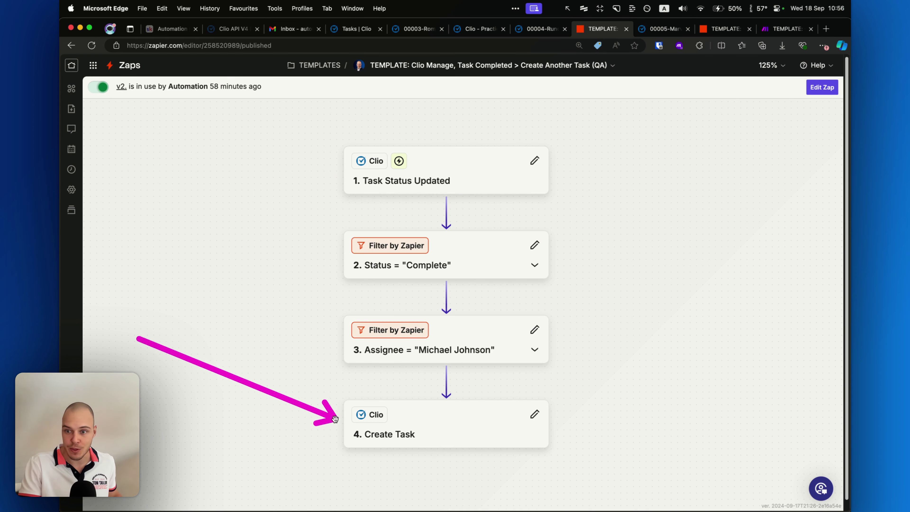
# Open the Zap for editing and review its Task Status Updated trigger and the rule of its status filter.
pyautogui.click(808, 90)
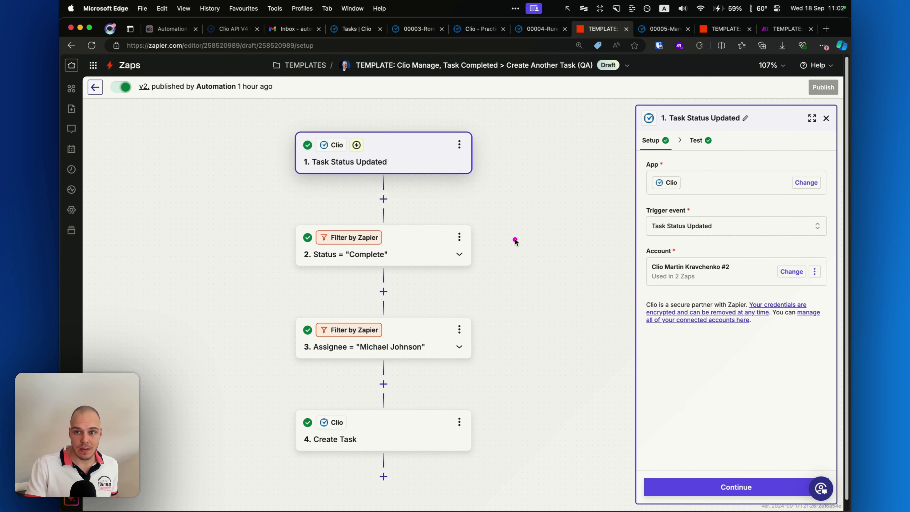
pyautogui.moveTo(514, 239); pyautogui.dragTo(675, 230)
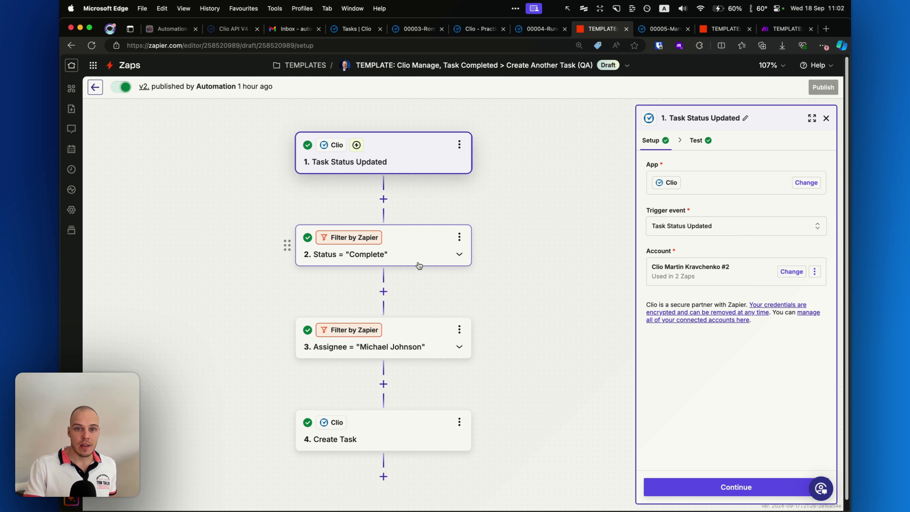
pyautogui.click(423, 248)
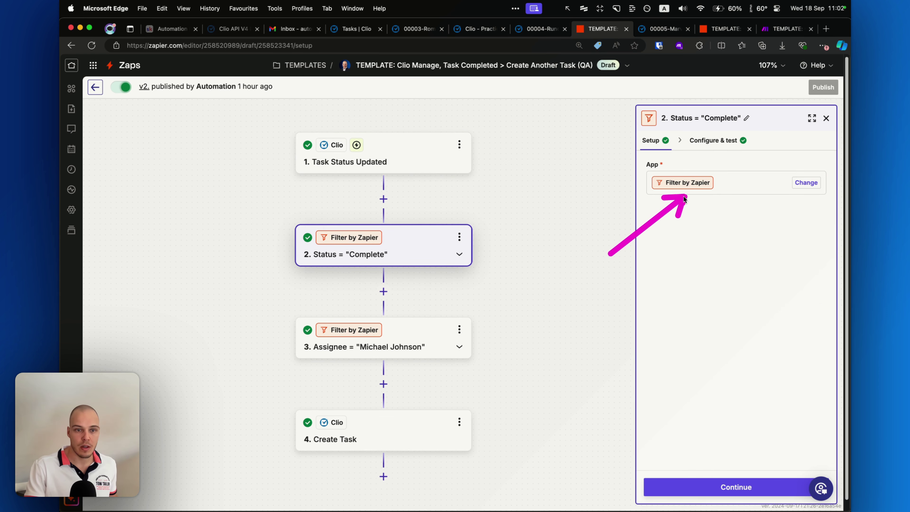
pyautogui.click(699, 143)
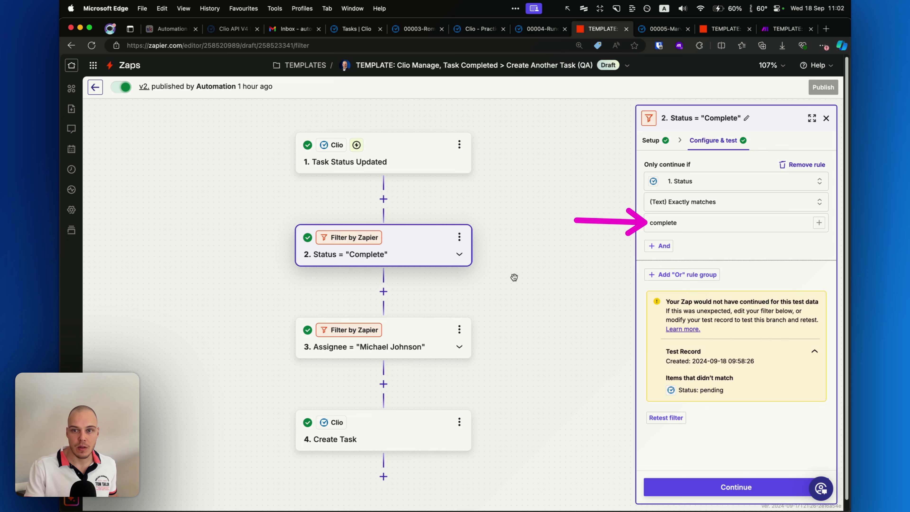
pyautogui.scroll(1, 529, 287)
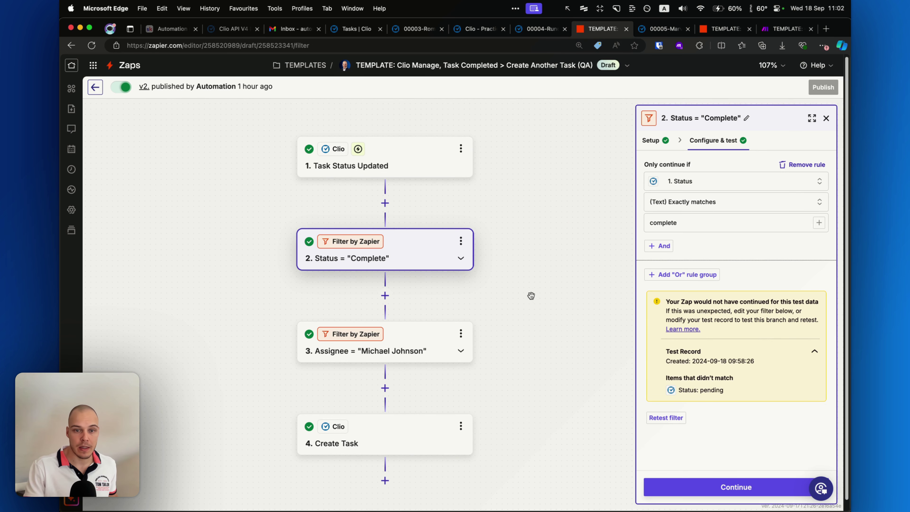
# Examine the rule of the third step's filter, which matches the task's assignee name.
pyautogui.click(396, 339)
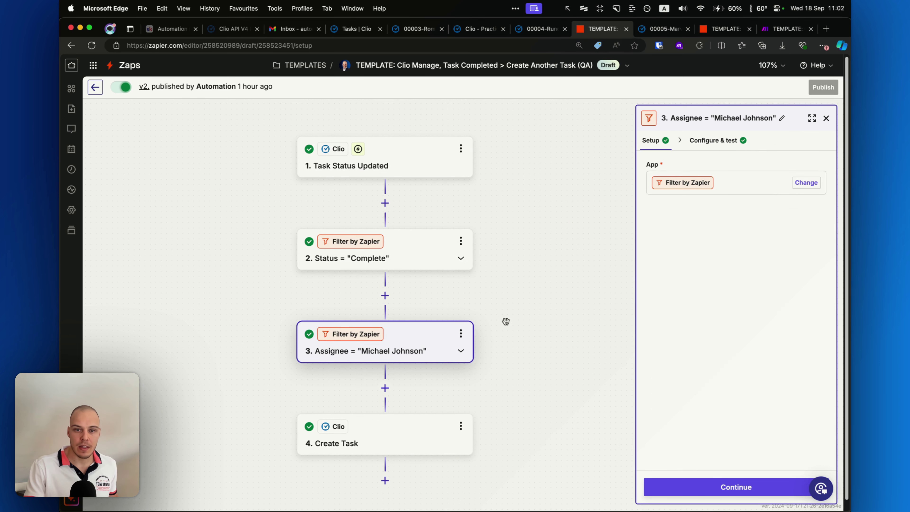
pyautogui.click(698, 141)
pyautogui.moveTo(547, 248)
pyautogui.mouseDown()
pyautogui.moveTo(676, 181)
pyautogui.moveTo(608, 218)
pyautogui.moveTo(645, 224)
pyautogui.mouseUp()
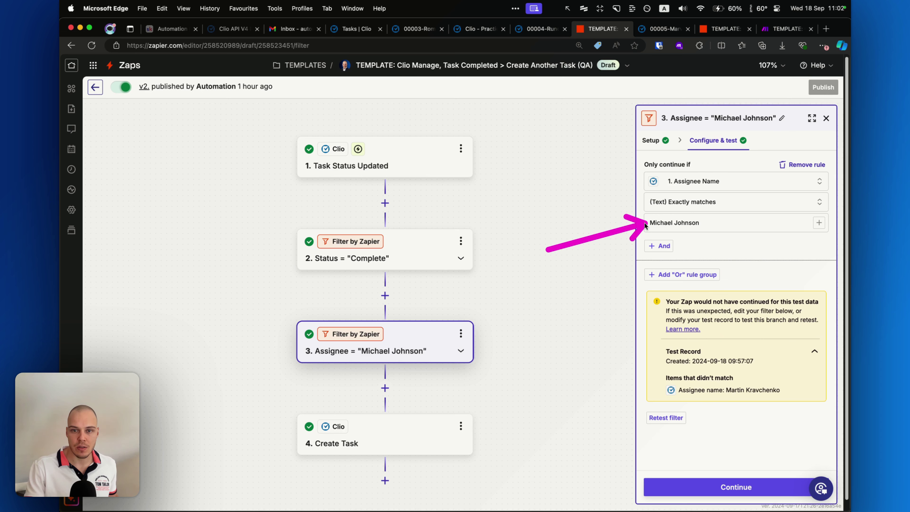
pyautogui.moveTo(560, 287); pyautogui.dragTo(558, 284)
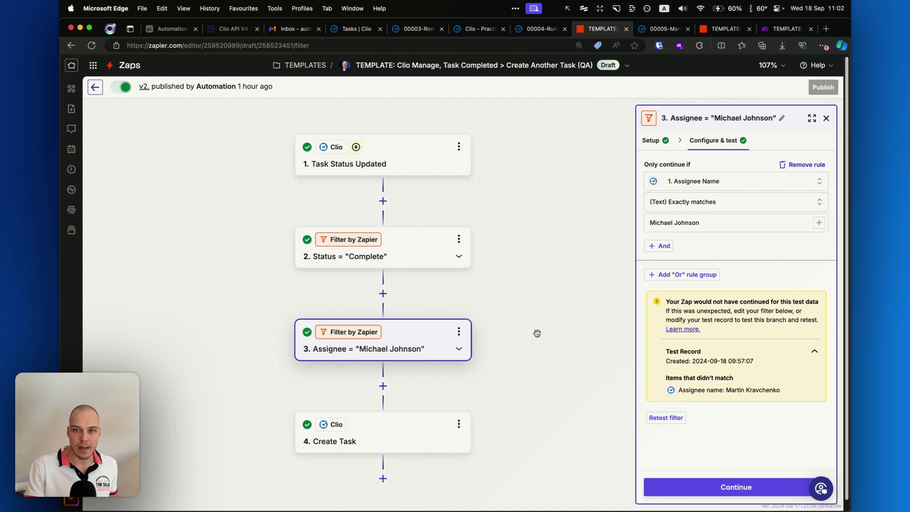
# Review the Create Task step's action event and the configuration of its name and description fields.
pyautogui.click(381, 420)
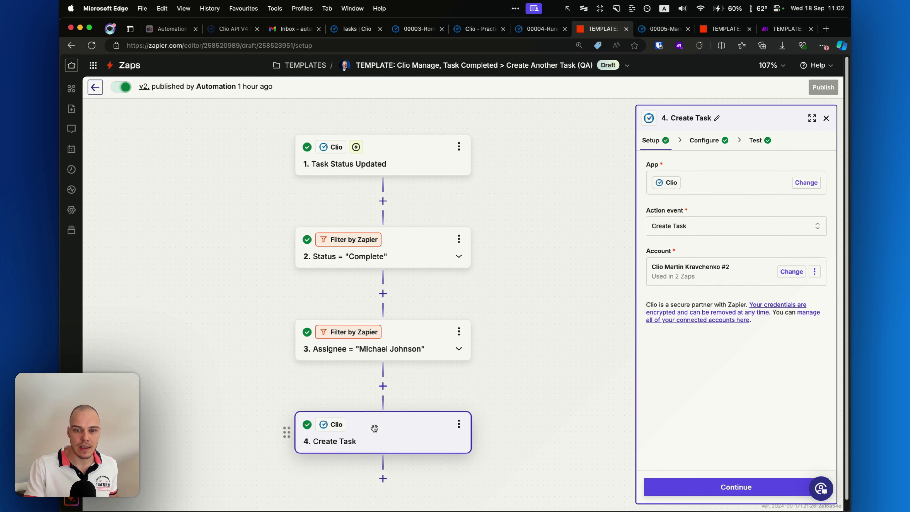
pyautogui.moveTo(551, 343)
pyautogui.mouseDown()
pyautogui.moveTo(448, 410)
pyautogui.moveTo(619, 234)
pyautogui.moveTo(680, 231)
pyautogui.mouseUp()
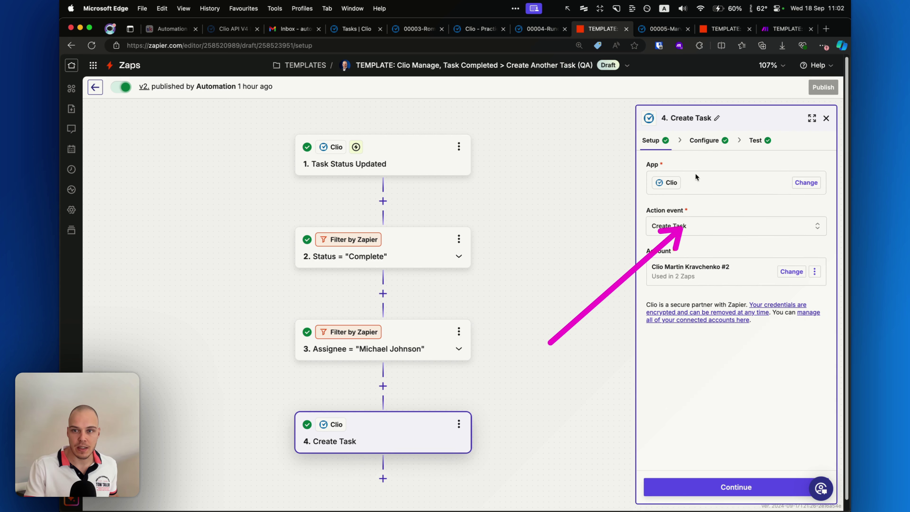
pyautogui.click(703, 140)
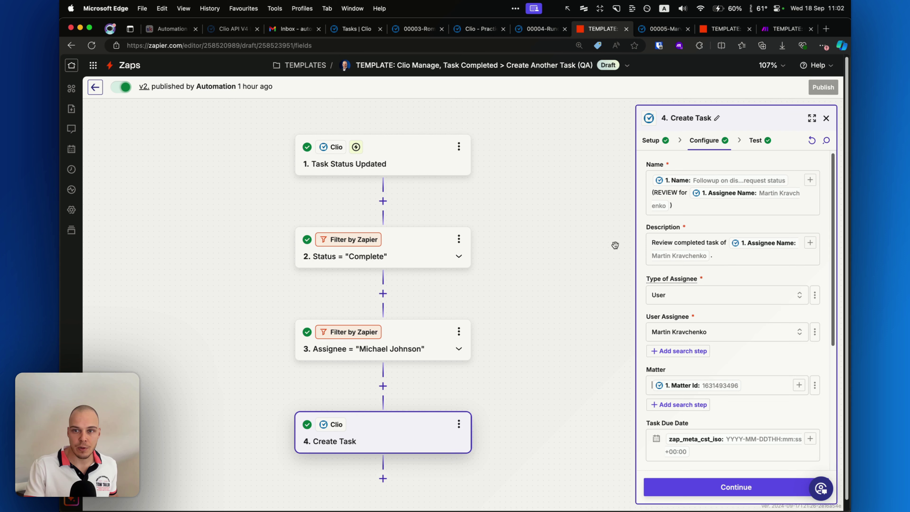
pyautogui.moveTo(594, 267)
pyautogui.mouseDown()
pyautogui.moveTo(678, 188)
pyautogui.moveTo(373, 176)
pyautogui.moveTo(457, 173)
pyautogui.moveTo(658, 209)
pyautogui.moveTo(662, 199)
pyautogui.moveTo(732, 202)
pyautogui.moveTo(702, 197)
pyautogui.mouseUp()
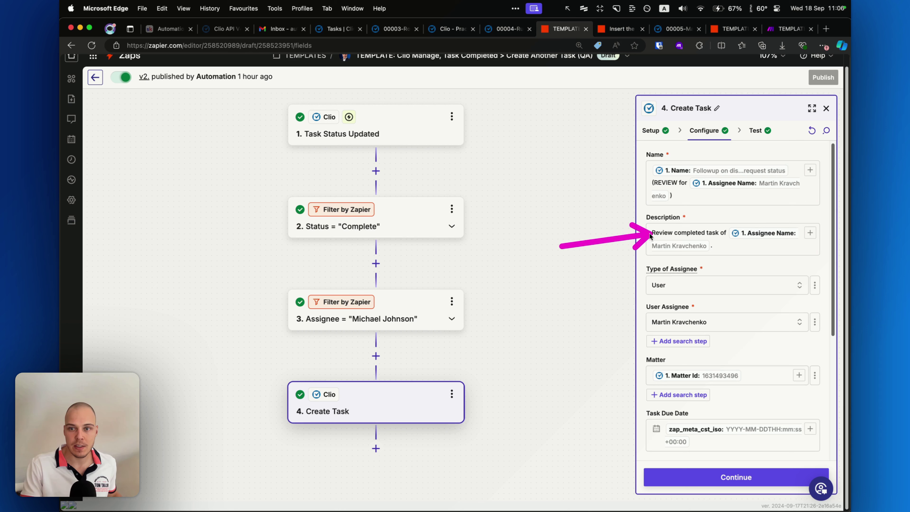
pyautogui.moveTo(650, 235)
pyautogui.mouseDown()
pyautogui.moveTo(723, 231)
pyautogui.moveTo(627, 245)
pyautogui.mouseUp()
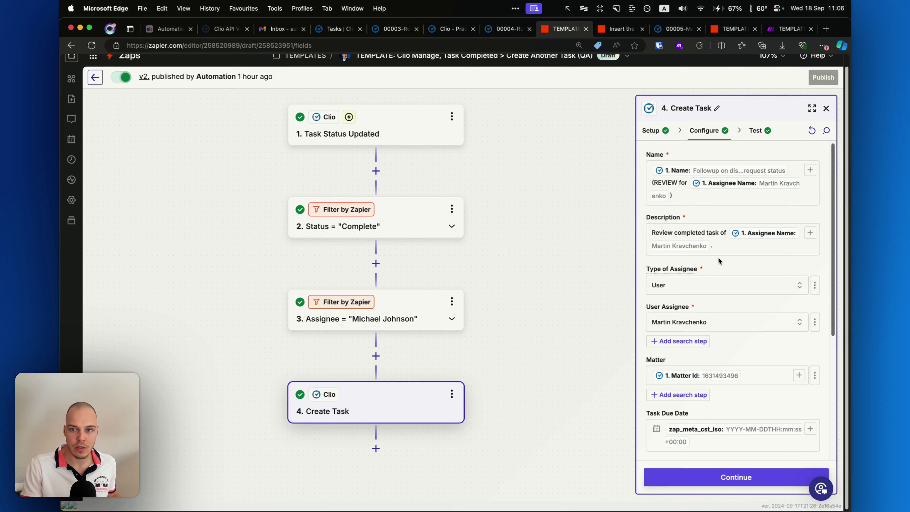
pyautogui.scroll(-3, 627, 208)
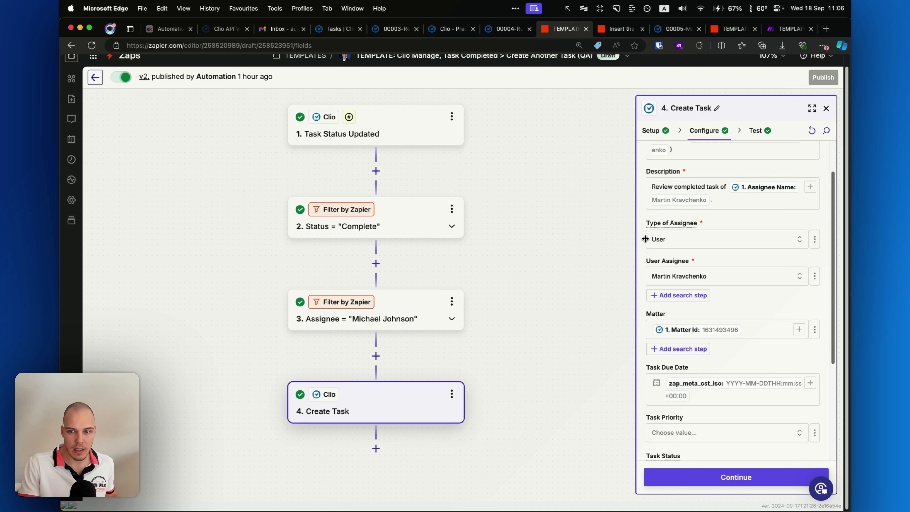
# Inspect the available assignee types and user assignees for the Create Task step without changing the selections.
pyautogui.click(697, 246)
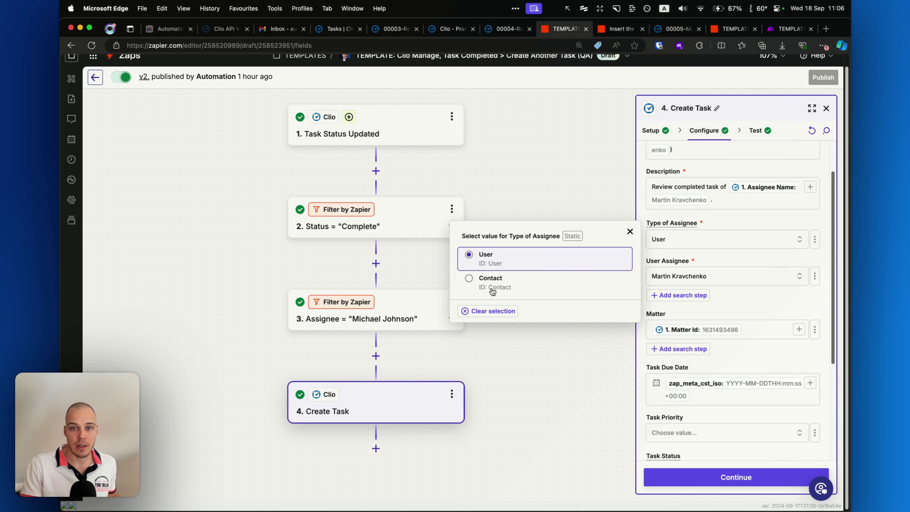
pyautogui.click(721, 225)
pyautogui.scroll(-2, 713, 245)
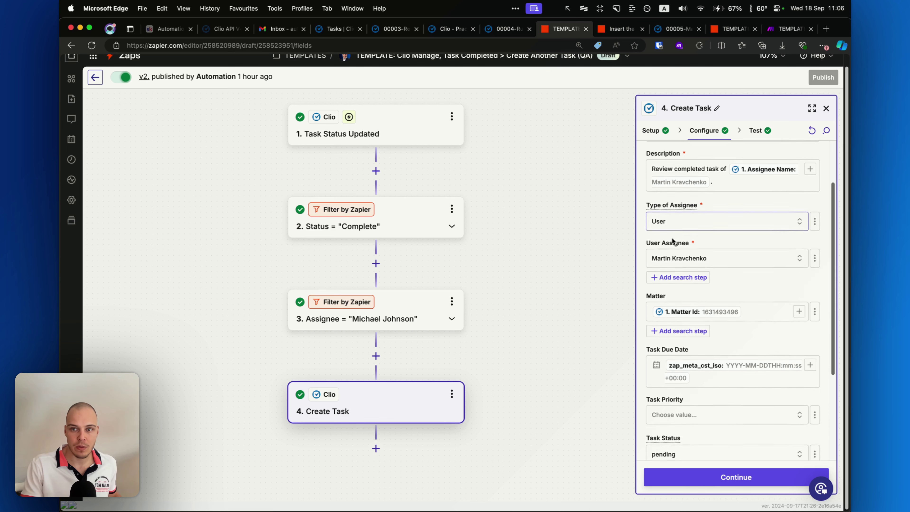
pyautogui.click(677, 240)
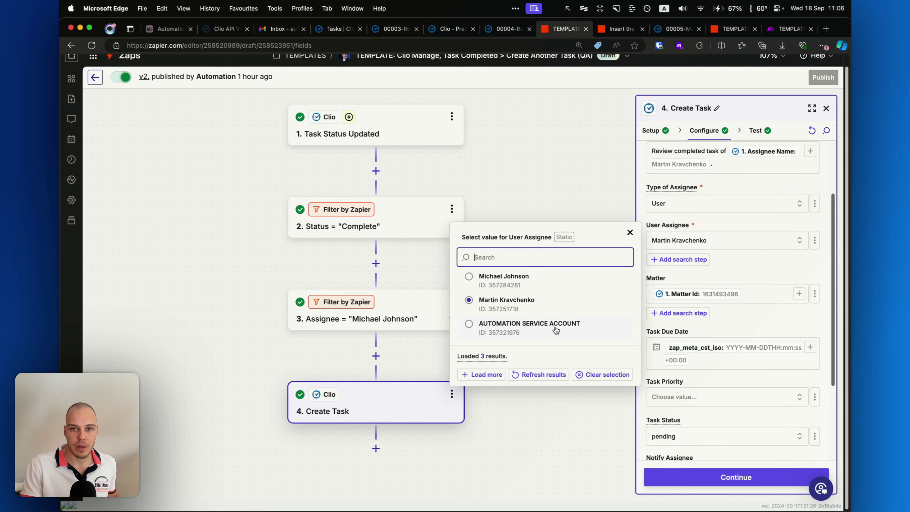
pyautogui.moveTo(368, 354); pyautogui.dragTo(470, 306)
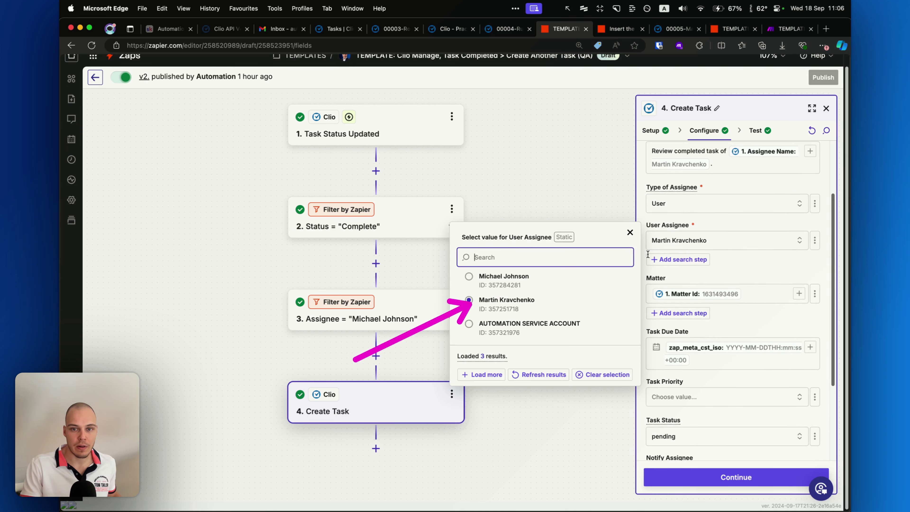
pyautogui.click(742, 267)
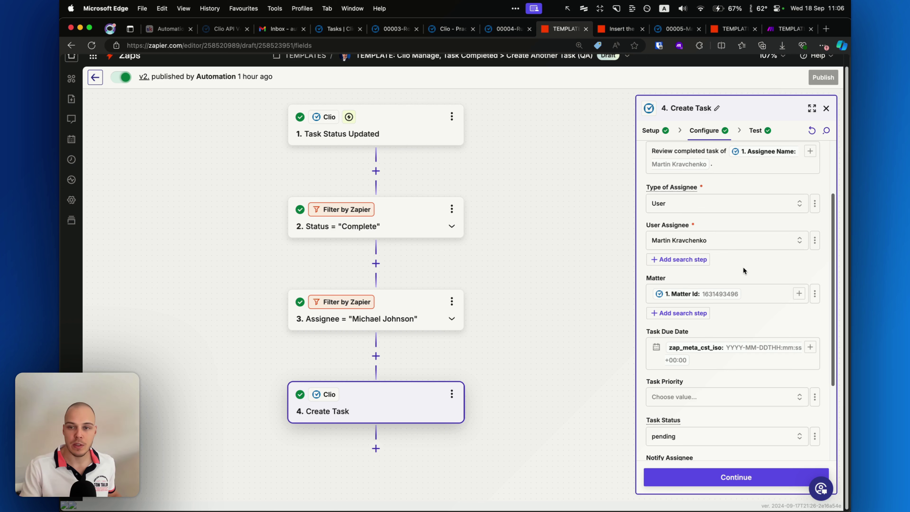
# Inspect the Create Task step's Matter field, its custom value option and the Matter Id data available from the trigger.
pyautogui.scroll(-2, 753, 271)
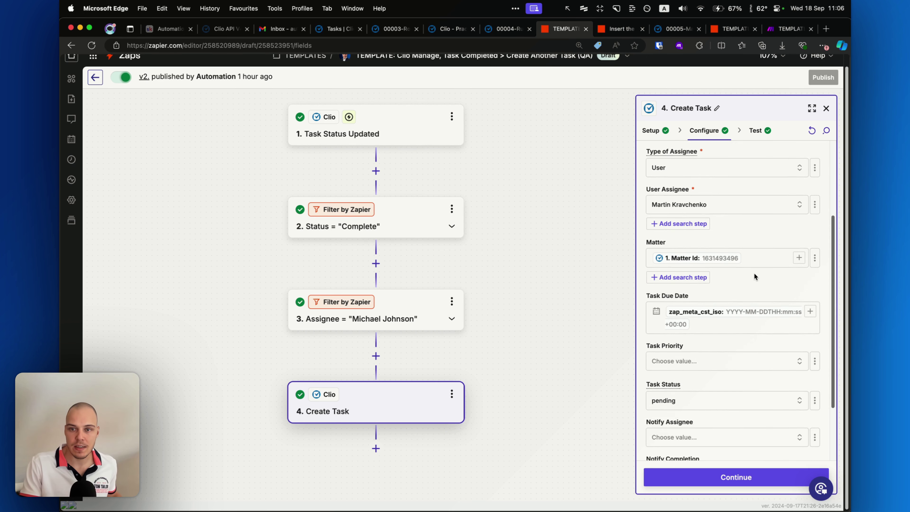
pyautogui.moveTo(762, 280); pyautogui.dragTo(683, 244)
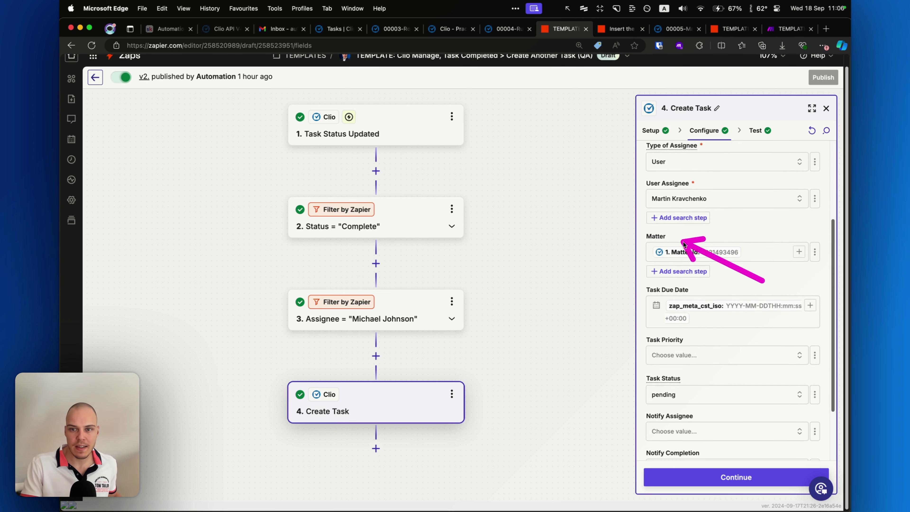
pyautogui.click(813, 253)
pyautogui.moveTo(644, 329); pyautogui.dragTo(738, 304)
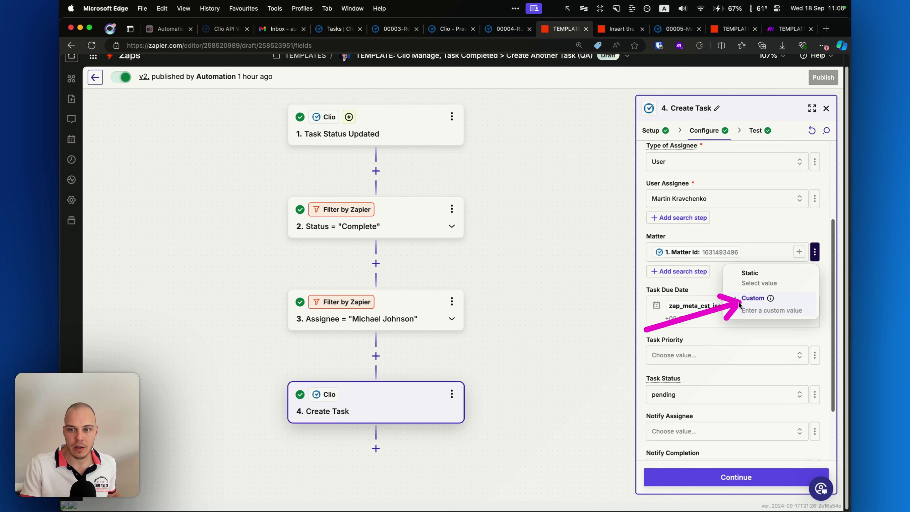
pyautogui.click(775, 244)
pyautogui.click(798, 251)
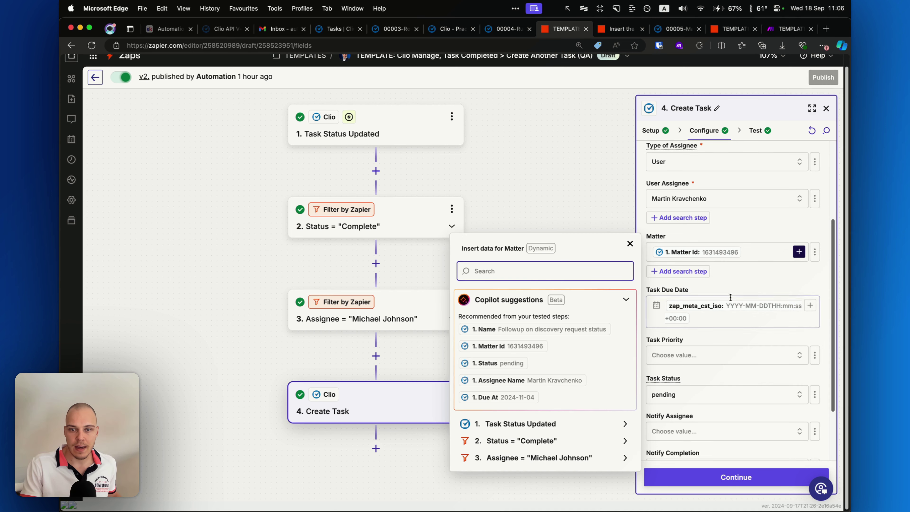
pyautogui.click(520, 423)
pyautogui.moveTo(355, 397); pyautogui.dragTo(468, 329)
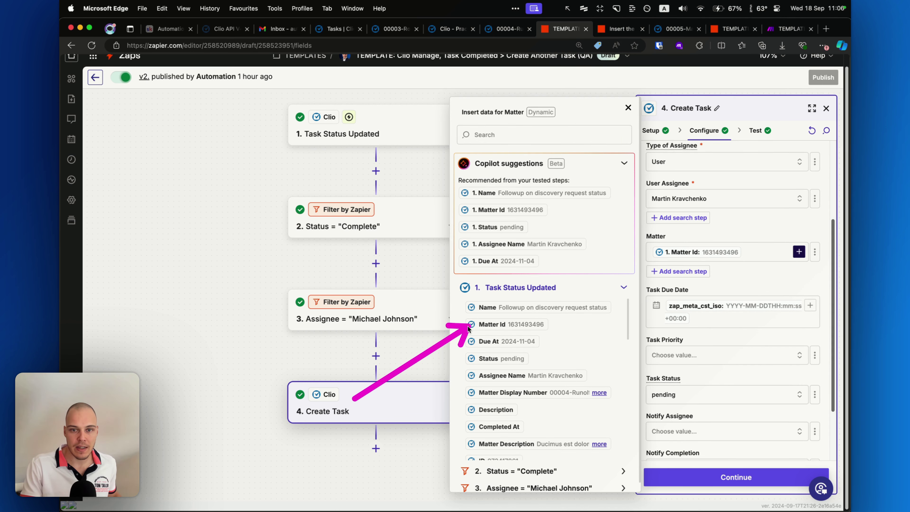
pyautogui.click(734, 281)
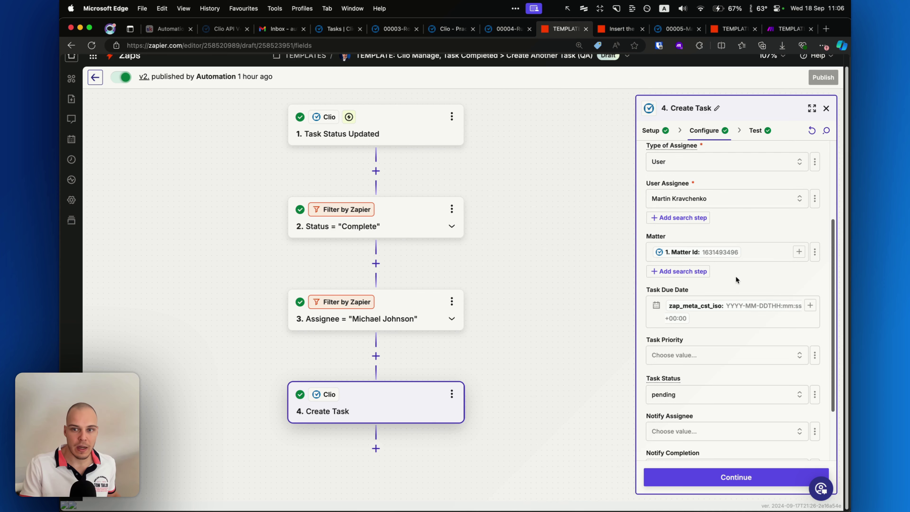
# Check the Task Due Date field against Zapier's help article on inserting the time a Zap runs, and return to the Zap.
pyautogui.scroll(-2, 734, 308)
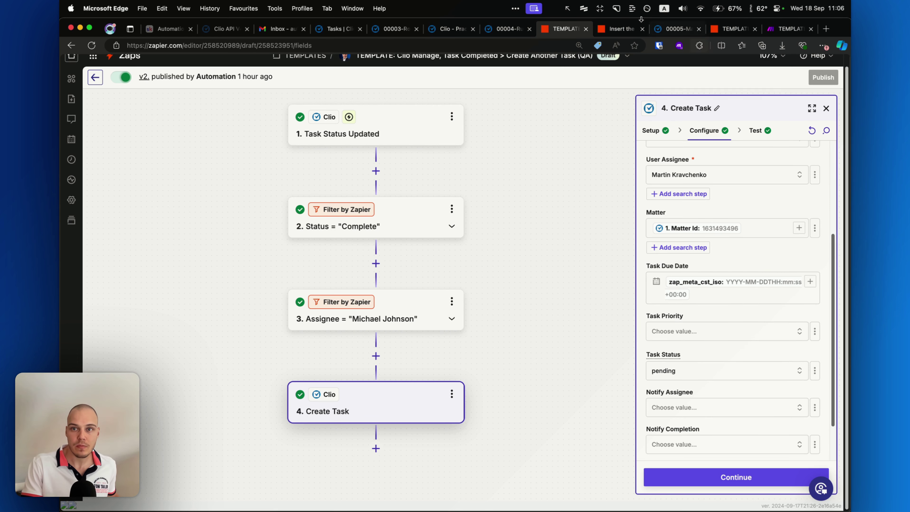
pyautogui.click(621, 31)
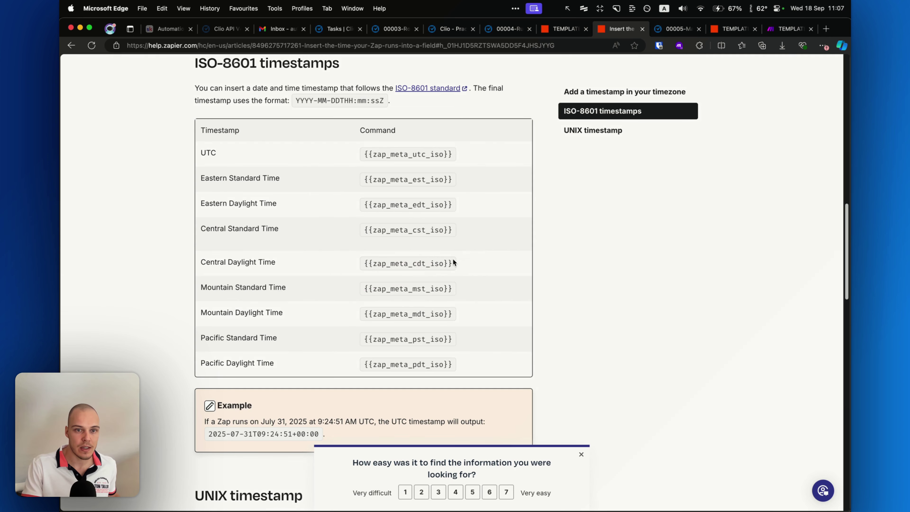
pyautogui.scroll(5, 465, 251)
pyautogui.scroll(5, 473, 244)
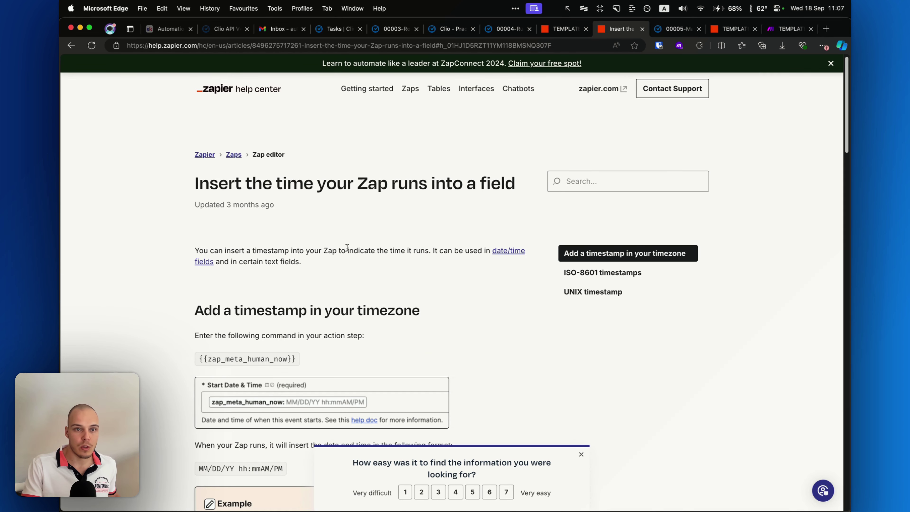
pyautogui.moveTo(274, 290)
pyautogui.mouseDown()
pyautogui.moveTo(267, 190)
pyautogui.moveTo(465, 190)
pyautogui.moveTo(484, 199)
pyautogui.mouseUp()
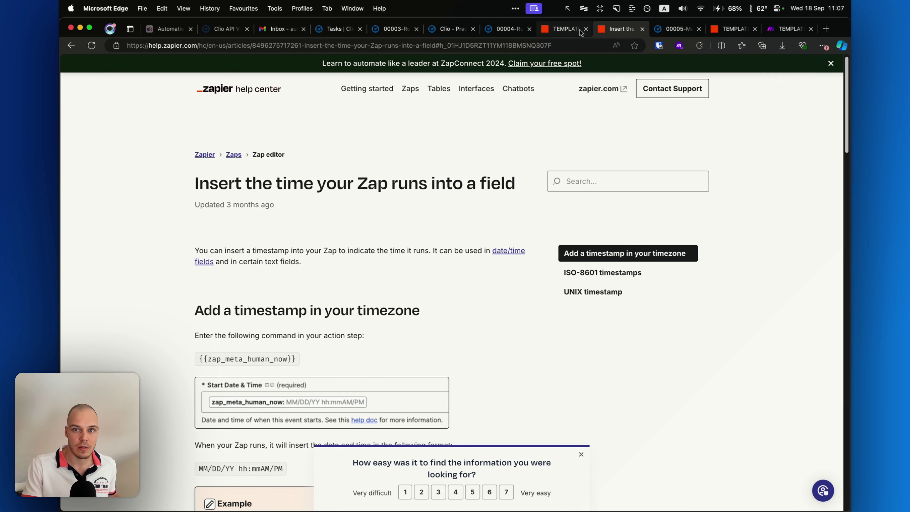
pyautogui.click(568, 30)
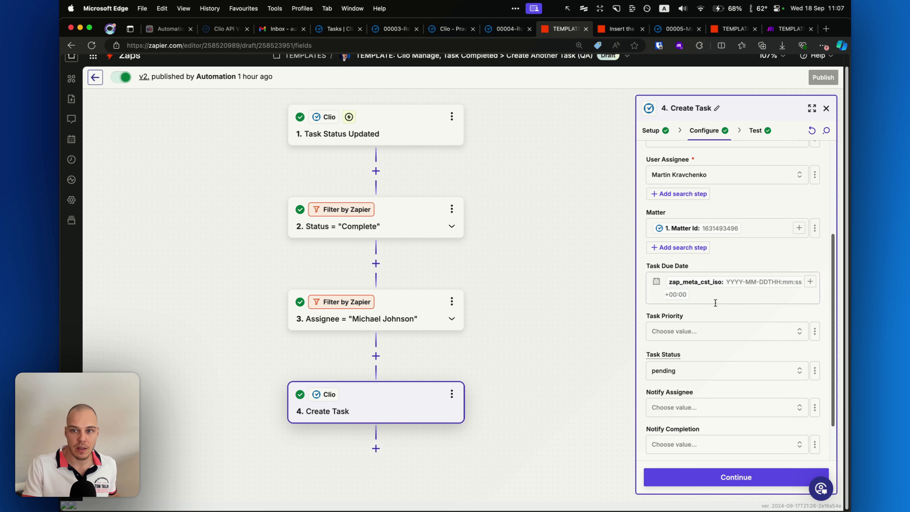
# Review the remaining Create Task fields from Task Priority to Statute of Limitations, and close the step's configuration.
pyautogui.scroll(-3, 709, 319)
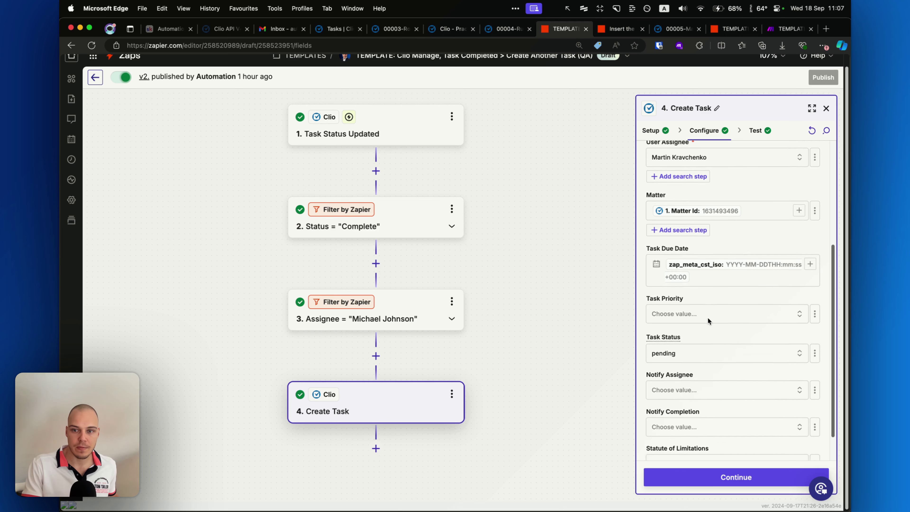
pyautogui.moveTo(529, 351)
pyautogui.mouseDown()
pyautogui.moveTo(638, 281)
pyautogui.moveTo(646, 419)
pyautogui.moveTo(642, 406)
pyautogui.mouseUp()
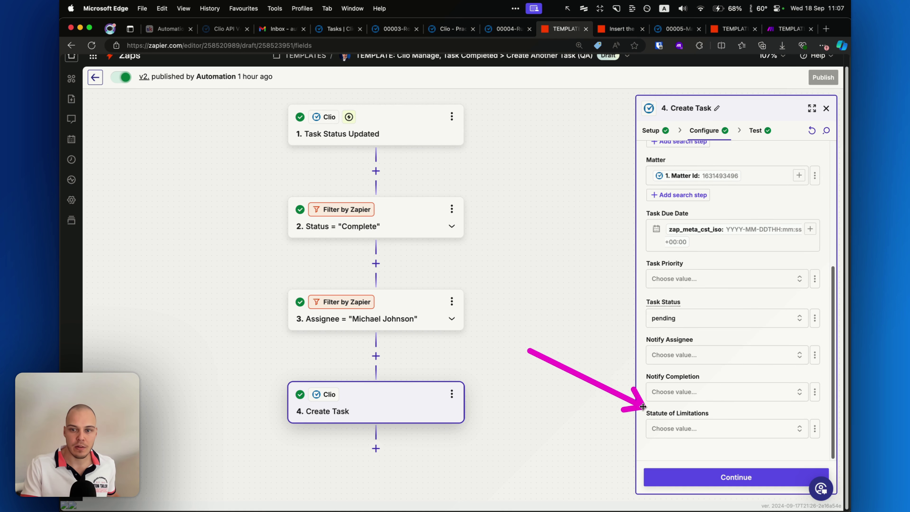
pyautogui.click(825, 107)
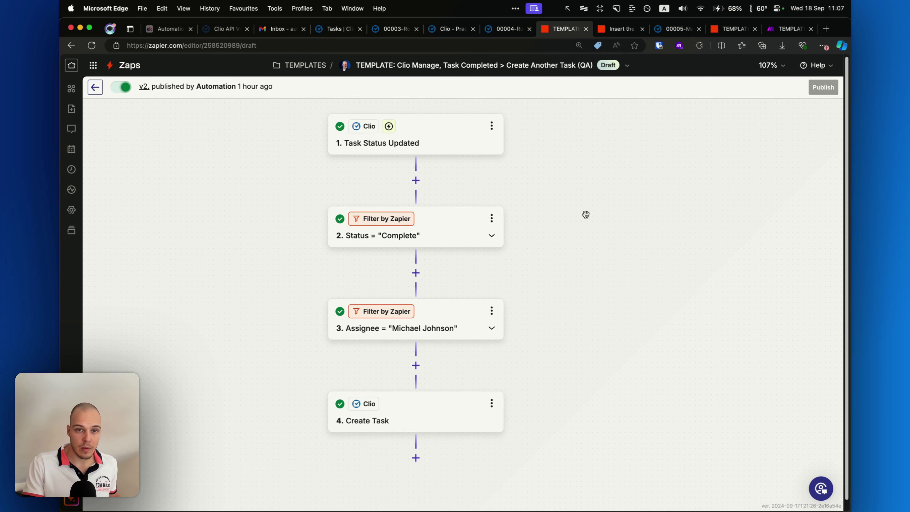
pyautogui.moveTo(591, 201); pyautogui.dragTo(603, 217)
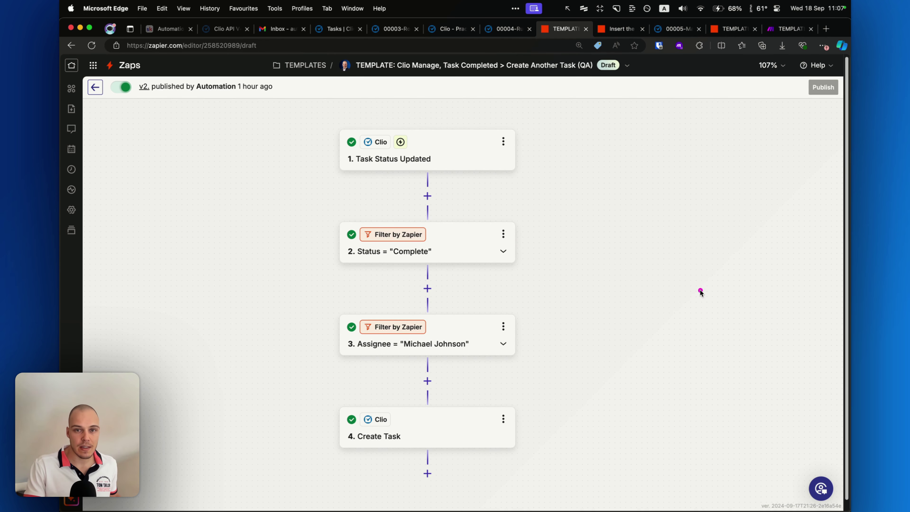
pyautogui.moveTo(700, 290)
pyautogui.mouseDown()
pyautogui.moveTo(523, 163)
pyautogui.moveTo(549, 200)
pyautogui.moveTo(521, 237)
pyautogui.moveTo(534, 297)
pyautogui.moveTo(522, 320)
pyautogui.moveTo(514, 259)
pyautogui.moveTo(516, 330)
pyautogui.moveTo(511, 242)
pyautogui.moveTo(531, 302)
pyautogui.moveTo(523, 253)
pyautogui.moveTo(462, 162)
pyautogui.moveTo(513, 346)
pyautogui.moveTo(464, 406)
pyautogui.moveTo(475, 416)
pyautogui.moveTo(322, 408)
pyautogui.moveTo(454, 407)
pyautogui.moveTo(447, 412)
pyautogui.moveTo(477, 447)
pyautogui.moveTo(479, 434)
pyautogui.moveTo(524, 413)
pyautogui.moveTo(394, 418)
pyautogui.moveTo(385, 394)
pyautogui.moveTo(436, 463)
pyautogui.moveTo(421, 407)
pyautogui.moveTo(412, 452)
pyautogui.moveTo(365, 422)
pyautogui.moveTo(447, 446)
pyautogui.moveTo(433, 431)
pyautogui.mouseUp()
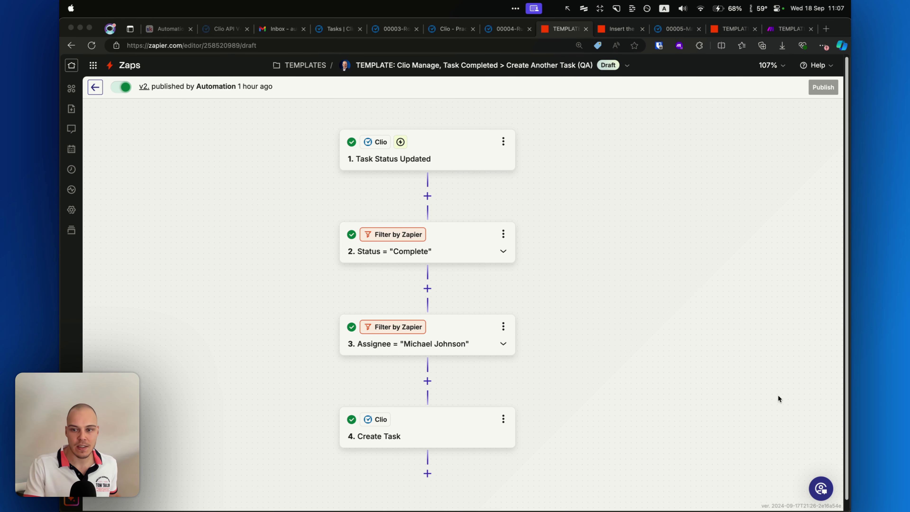
pyautogui.click(602, 285)
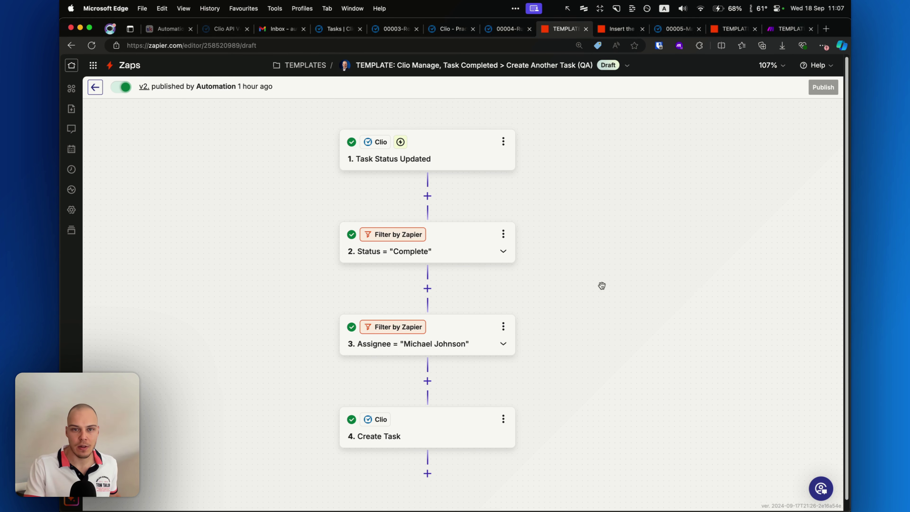
# Open the Zap's run history, and mark the Draft NDA task complete in Clio's Marvin Inc matter.
pyautogui.click(68, 174)
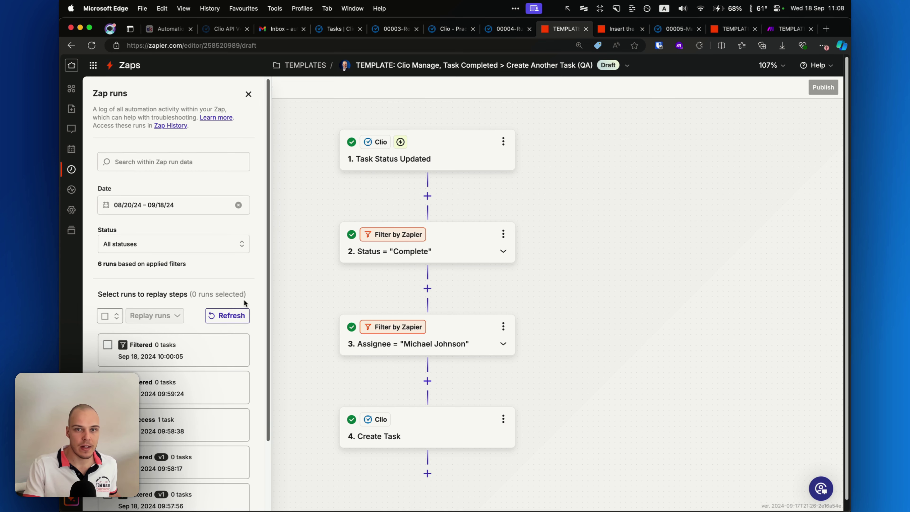
pyautogui.click(503, 33)
pyautogui.click(671, 32)
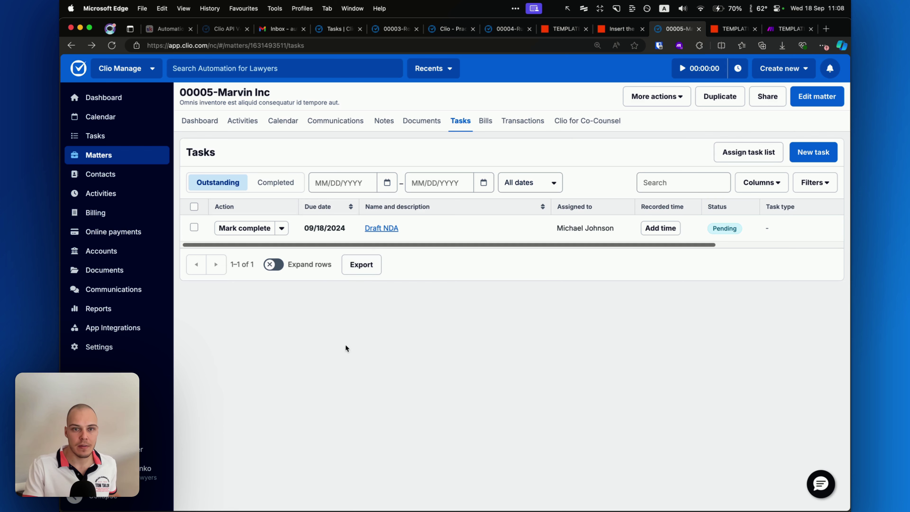
pyautogui.moveTo(343, 365); pyautogui.dragTo(273, 254)
pyautogui.click(244, 228)
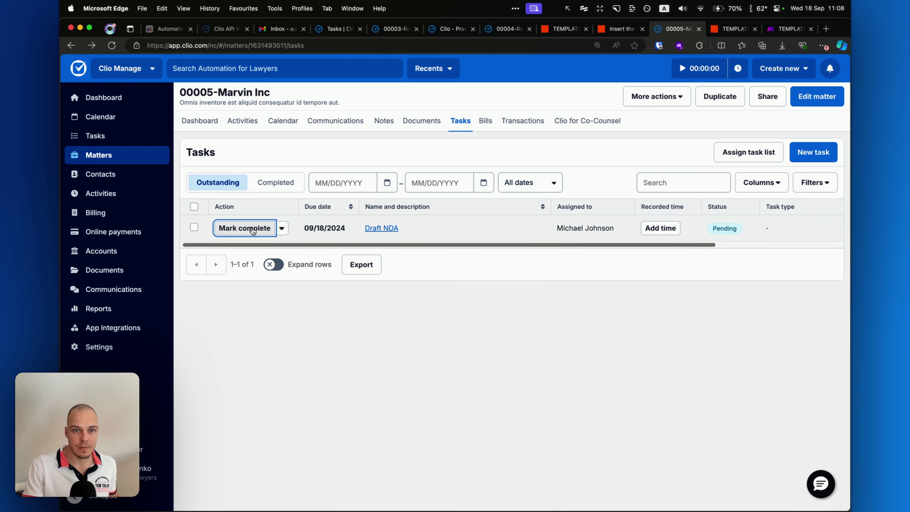
# Close the timestamp help article, refresh the Zap runs and examine the details of the newest run.
pyautogui.click(642, 29)
pyautogui.click(563, 28)
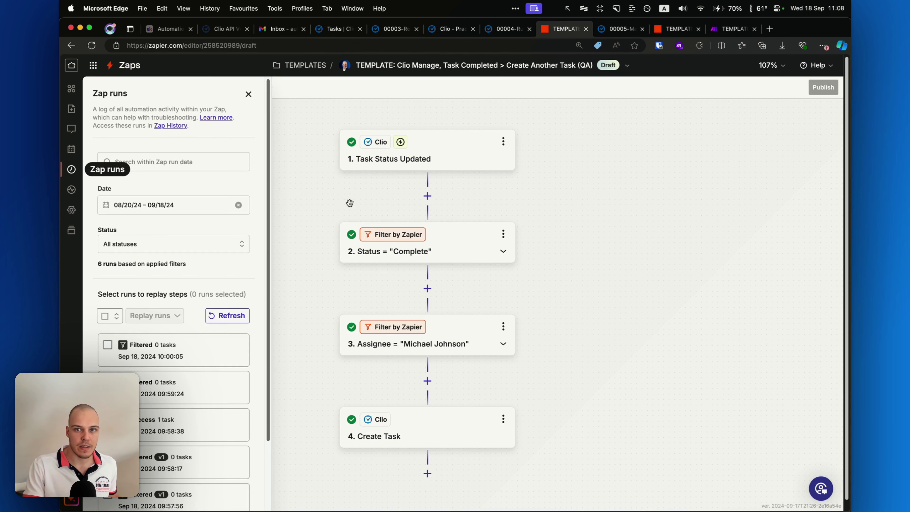
pyautogui.click(227, 316)
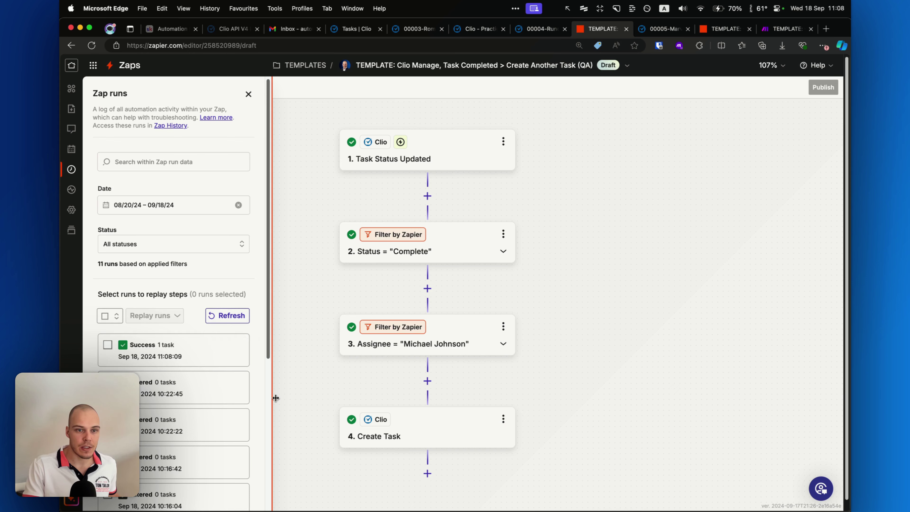
pyautogui.click(156, 356)
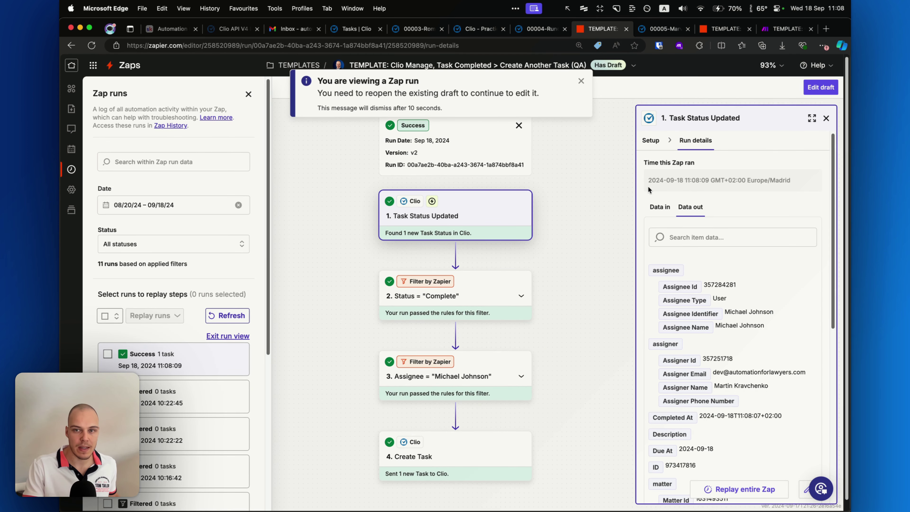
# Mark the Draft NDA review task complete in Clio's Marvin Inc matter.
pyautogui.click(662, 29)
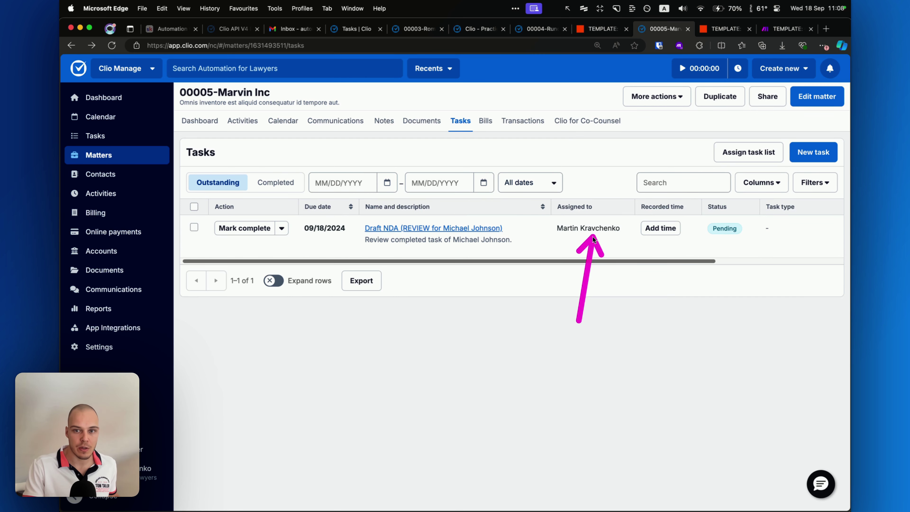
pyautogui.click(247, 229)
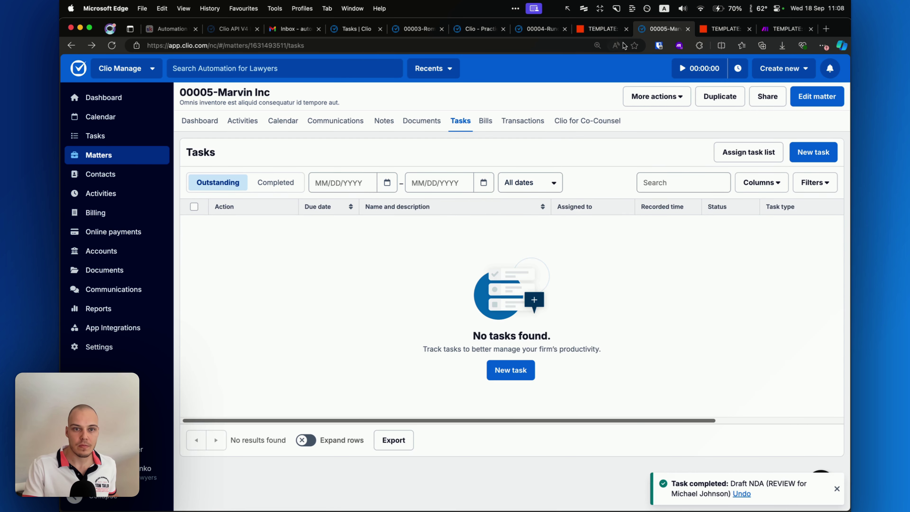
# Refresh the Zap runs and examine the newest run, including the rule of its assignee filter.
pyautogui.click(604, 31)
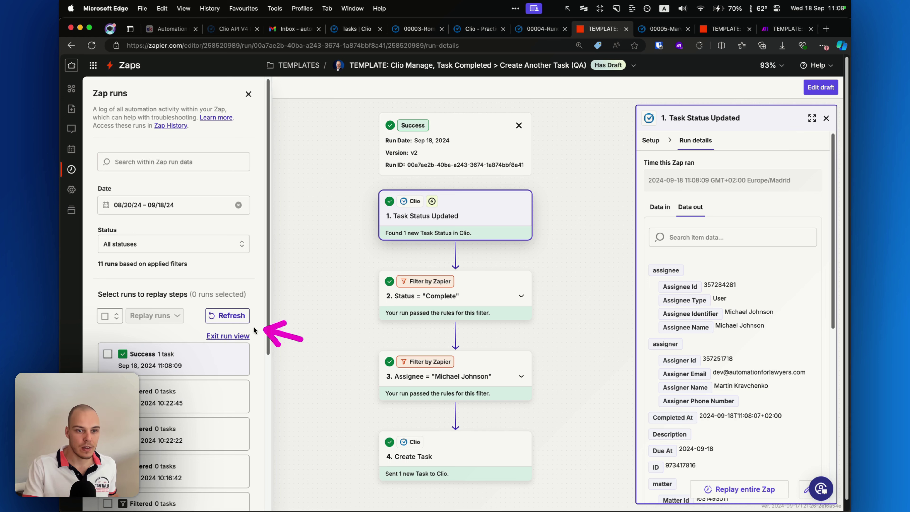
pyautogui.click(239, 322)
pyautogui.click(186, 358)
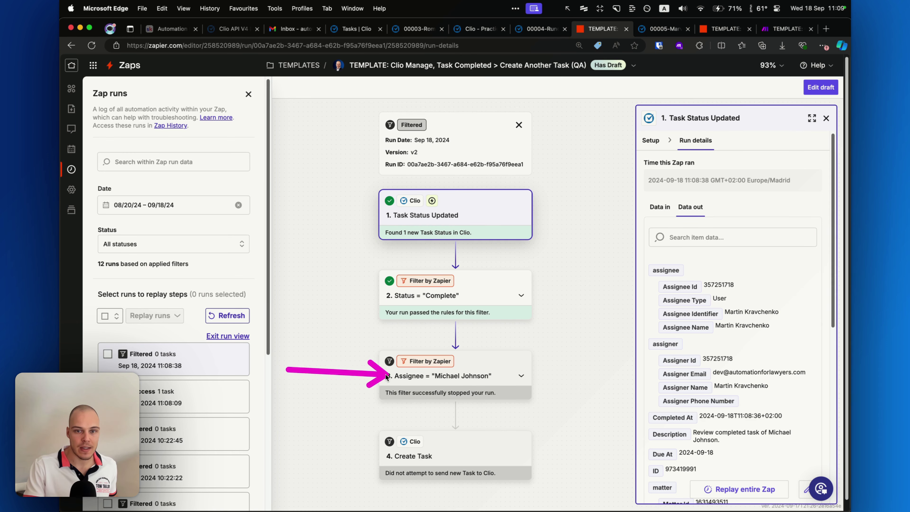
pyautogui.click(463, 380)
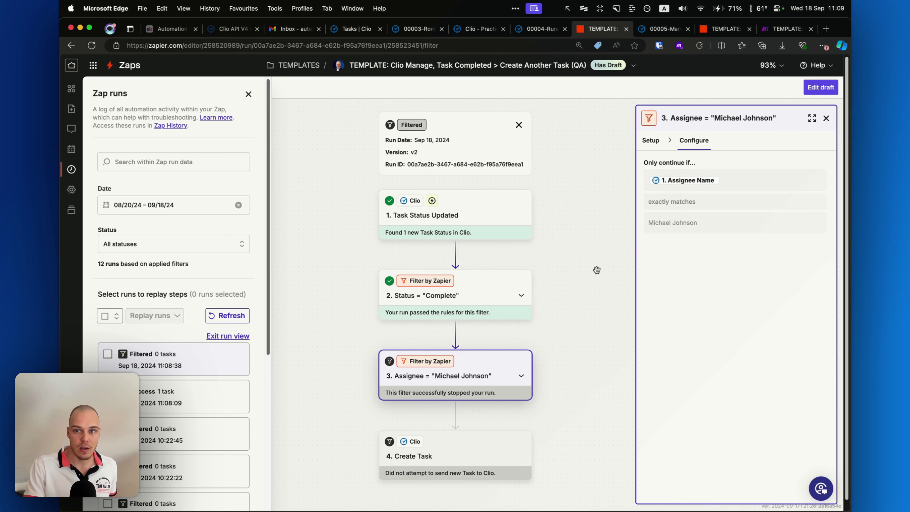
pyautogui.rightClick(581, 283)
pyautogui.click(556, 260)
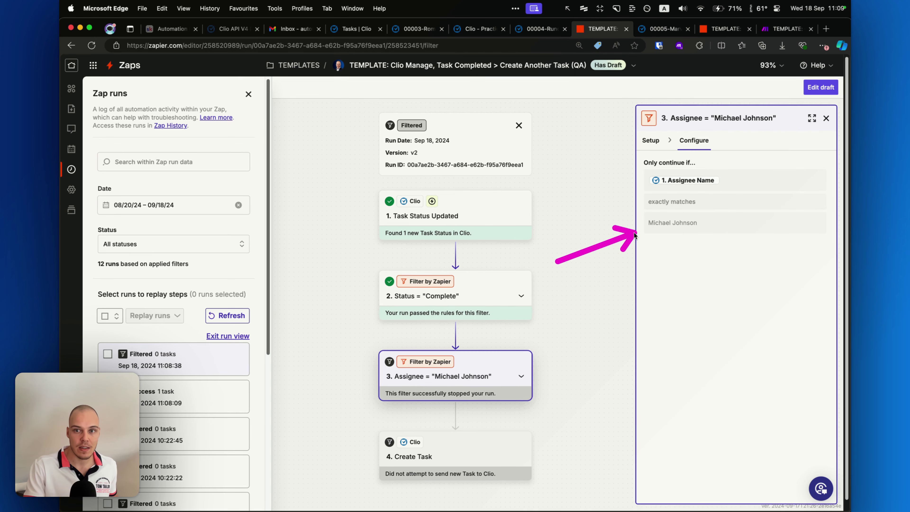
pyautogui.scroll(-3, 400, 345)
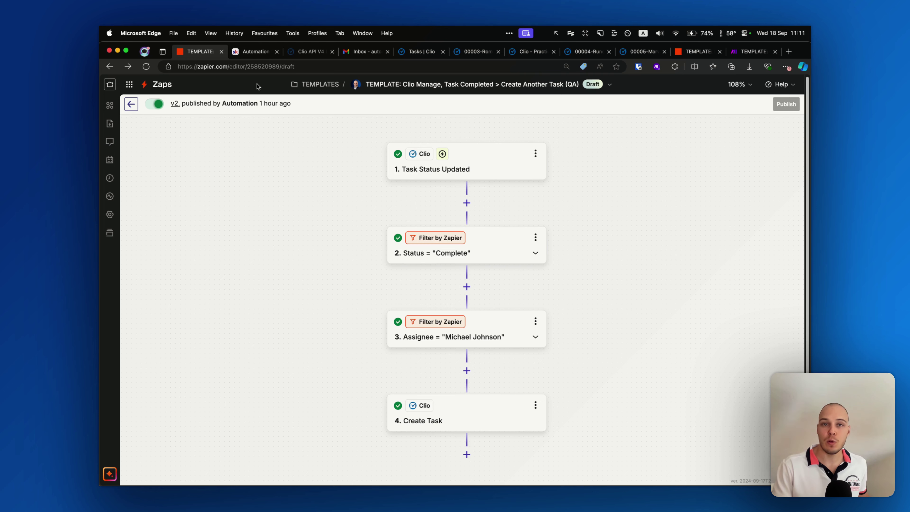
# Switch to the Automation for Lawyers community on Skool and read through its About page.
pyautogui.click(248, 53)
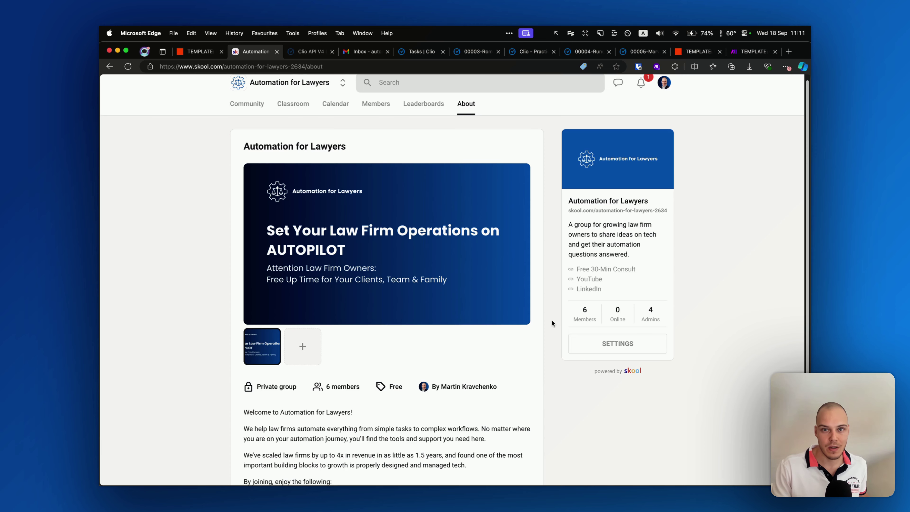
pyautogui.scroll(-3, 551, 322)
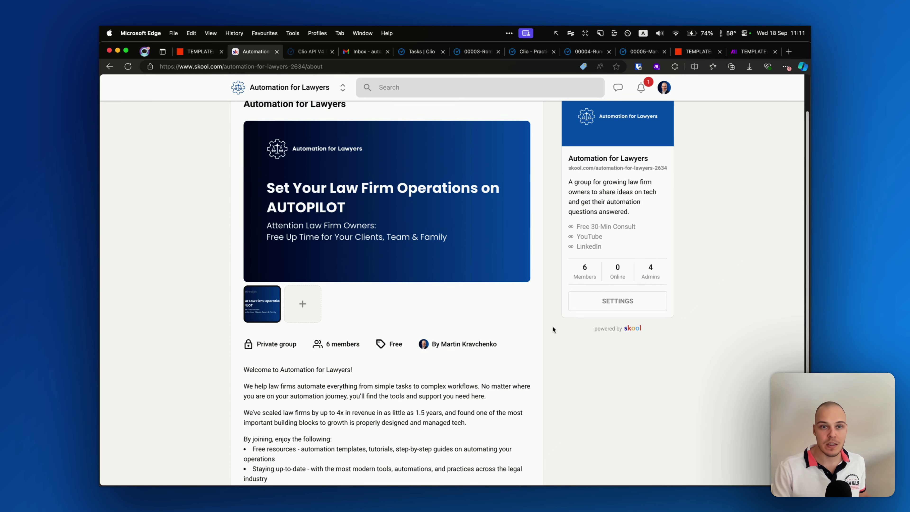
pyautogui.scroll(-3, 552, 325)
pyautogui.scroll(-4, 551, 325)
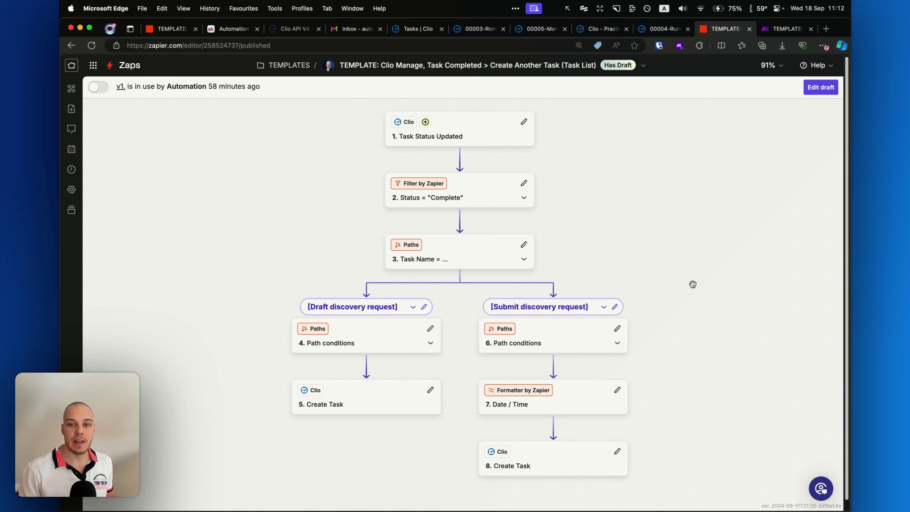
# Examine the layout of the Task List template Zap, particularly its split into paths by task name.
pyautogui.moveTo(676, 250); pyautogui.dragTo(660, 250)
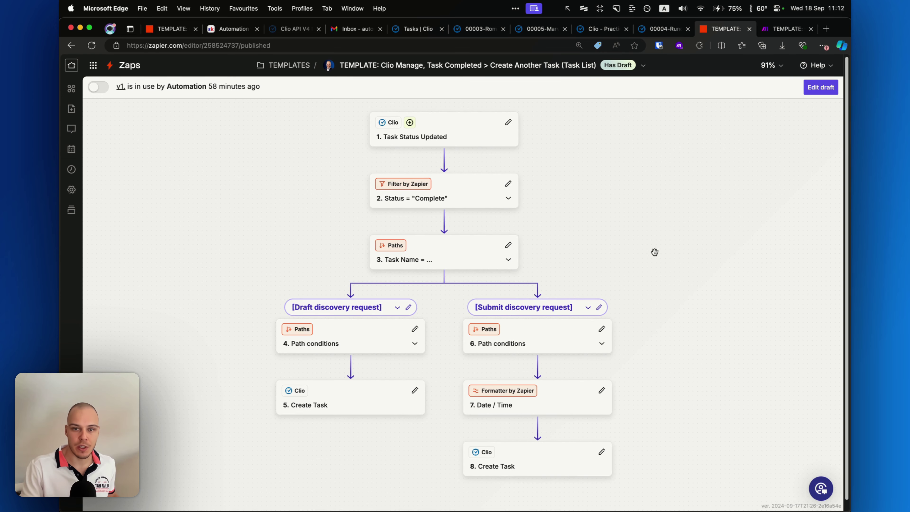
pyautogui.moveTo(684, 216)
pyautogui.mouseDown()
pyautogui.moveTo(535, 137)
pyautogui.moveTo(435, 145)
pyautogui.moveTo(462, 141)
pyautogui.moveTo(445, 197)
pyautogui.moveTo(412, 197)
pyautogui.moveTo(540, 213)
pyautogui.moveTo(445, 248)
pyautogui.moveTo(558, 268)
pyautogui.moveTo(365, 256)
pyautogui.moveTo(371, 315)
pyautogui.moveTo(540, 272)
pyautogui.moveTo(386, 305)
pyautogui.moveTo(396, 244)
pyautogui.moveTo(463, 258)
pyautogui.moveTo(446, 269)
pyautogui.mouseUp()
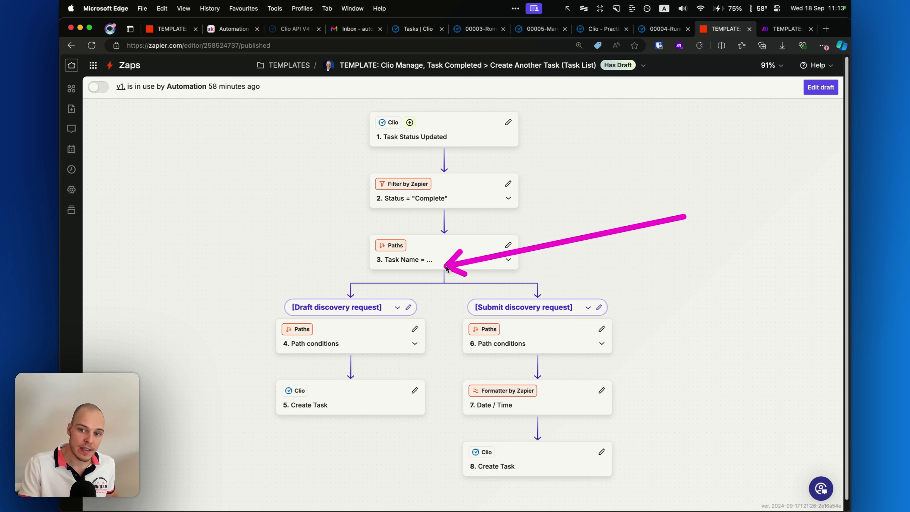
# Examine the paths split in the Zap and the Discovery (1st task only) task list in Clio.
pyautogui.moveTo(446, 269)
pyautogui.mouseDown()
pyautogui.moveTo(288, 305)
pyautogui.moveTo(387, 307)
pyautogui.moveTo(396, 385)
pyautogui.moveTo(479, 265)
pyautogui.moveTo(472, 298)
pyautogui.moveTo(526, 291)
pyautogui.moveTo(600, 319)
pyautogui.moveTo(599, 389)
pyautogui.moveTo(587, 357)
pyautogui.moveTo(591, 465)
pyautogui.moveTo(572, 447)
pyautogui.mouseUp()
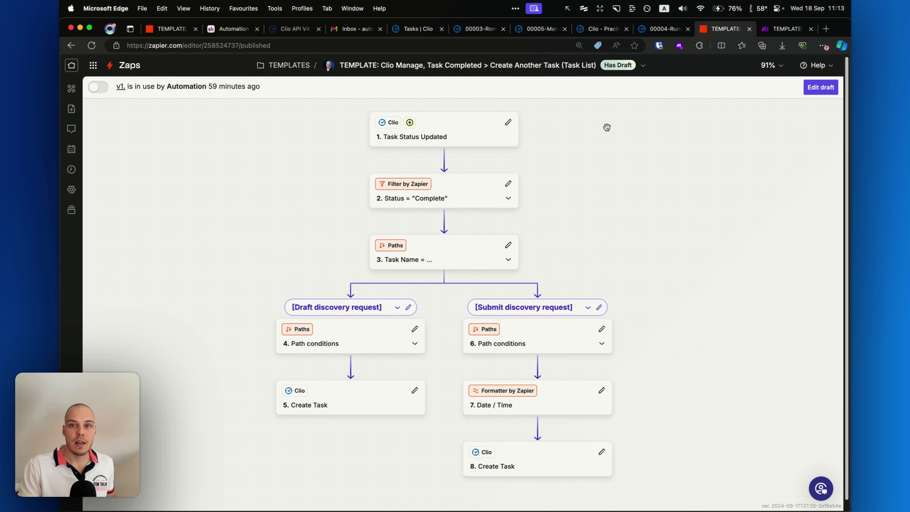
pyautogui.click(601, 32)
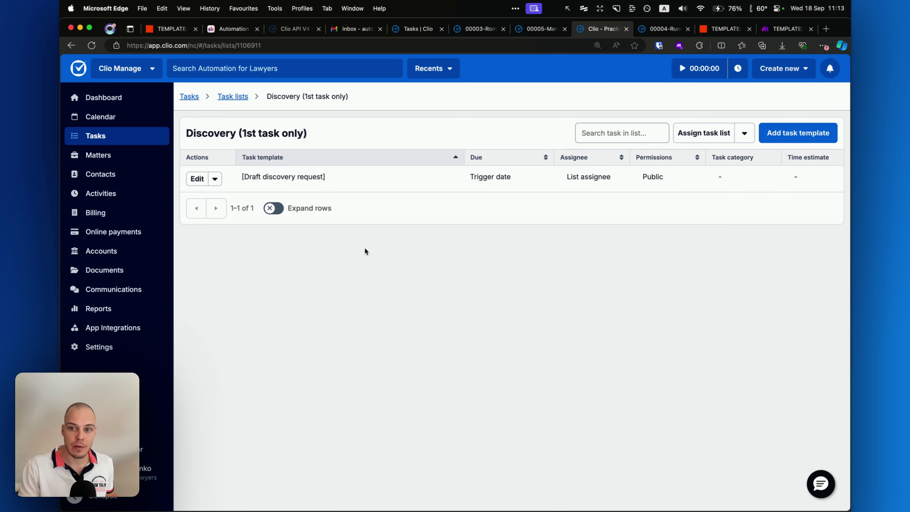
pyautogui.moveTo(365, 250)
pyautogui.mouseDown()
pyautogui.moveTo(301, 190)
pyautogui.moveTo(312, 194)
pyautogui.mouseUp()
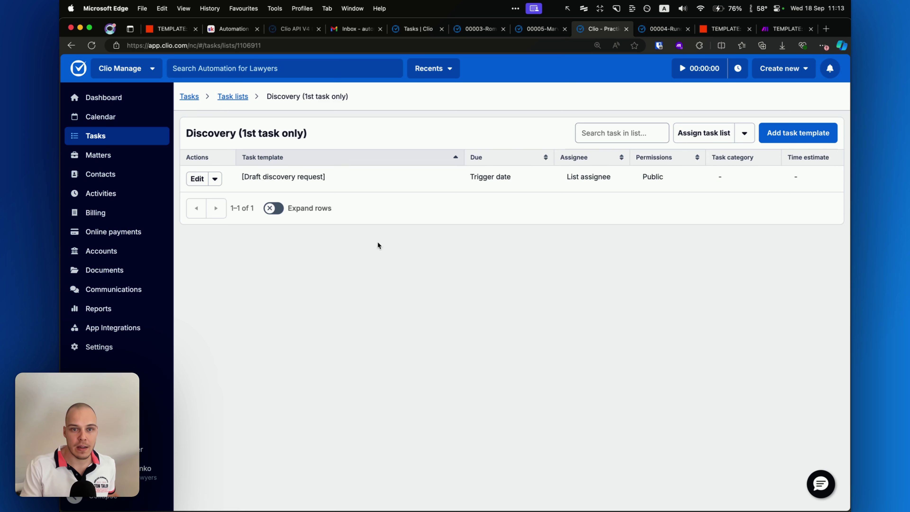
pyautogui.moveTo(377, 246)
pyautogui.mouseDown()
pyautogui.moveTo(331, 189)
pyautogui.moveTo(286, 179)
pyautogui.moveTo(327, 187)
pyautogui.moveTo(328, 177)
pyautogui.moveTo(251, 179)
pyautogui.moveTo(355, 188)
pyautogui.moveTo(342, 186)
pyautogui.mouseUp()
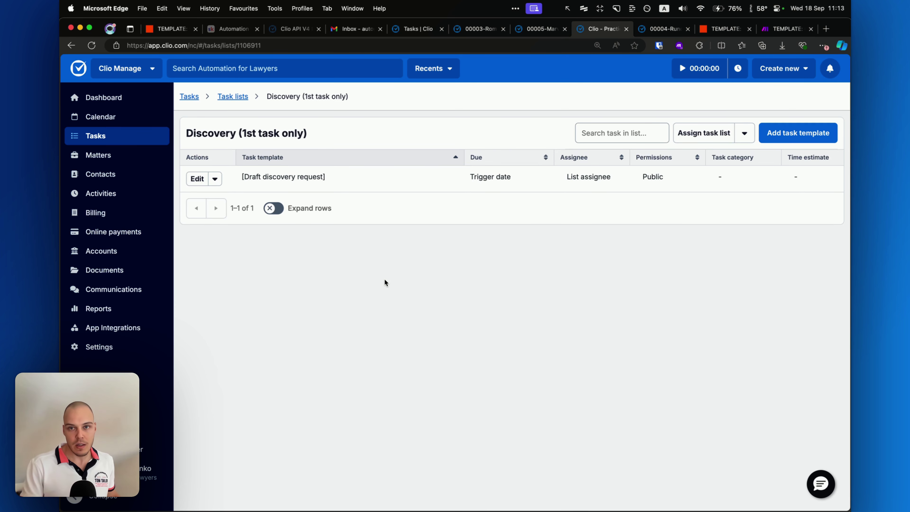
# Assign the Discovery (1st task only) task list in the 00004-Runolfsson Inc matter to the signed-in user's own account.
pyautogui.click(649, 30)
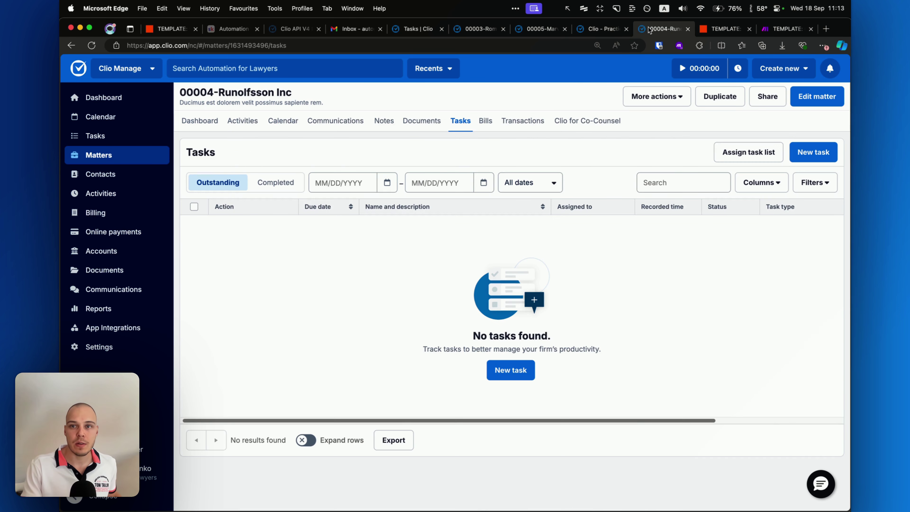
pyautogui.click(754, 155)
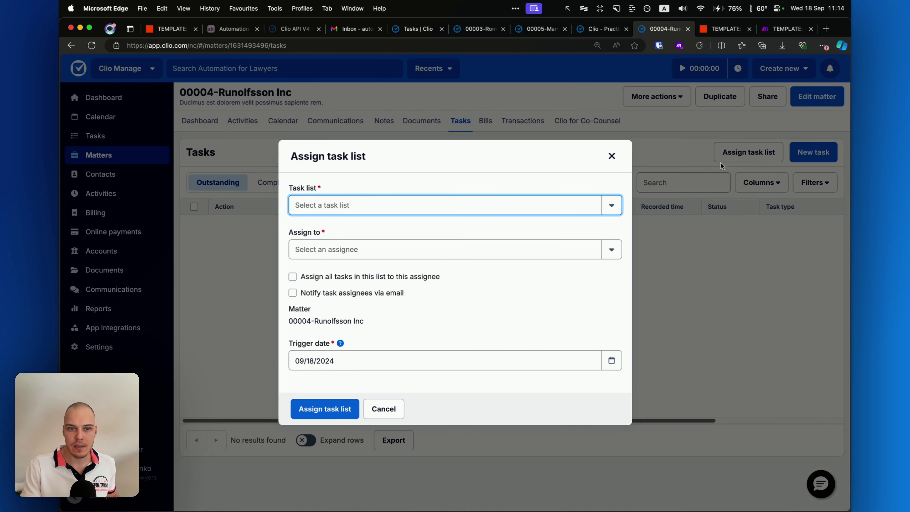
pyautogui.click(610, 205)
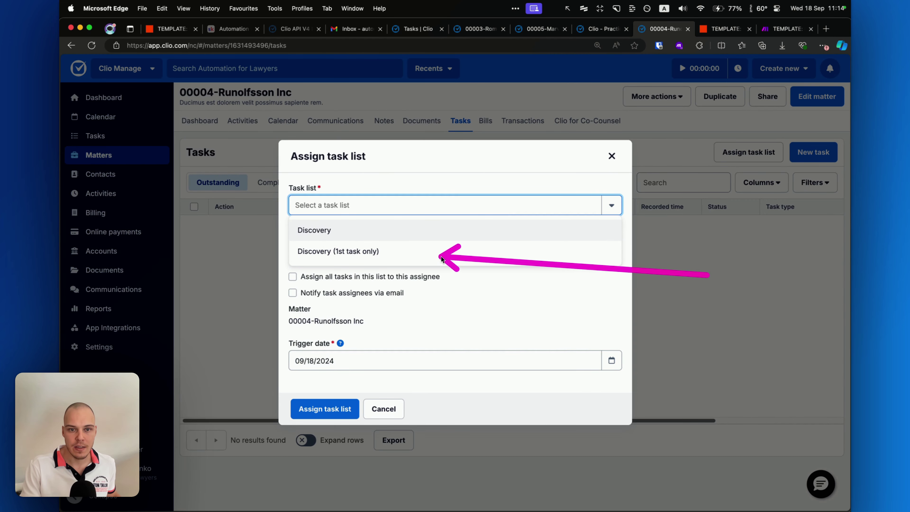
pyautogui.click(369, 253)
pyautogui.click(610, 249)
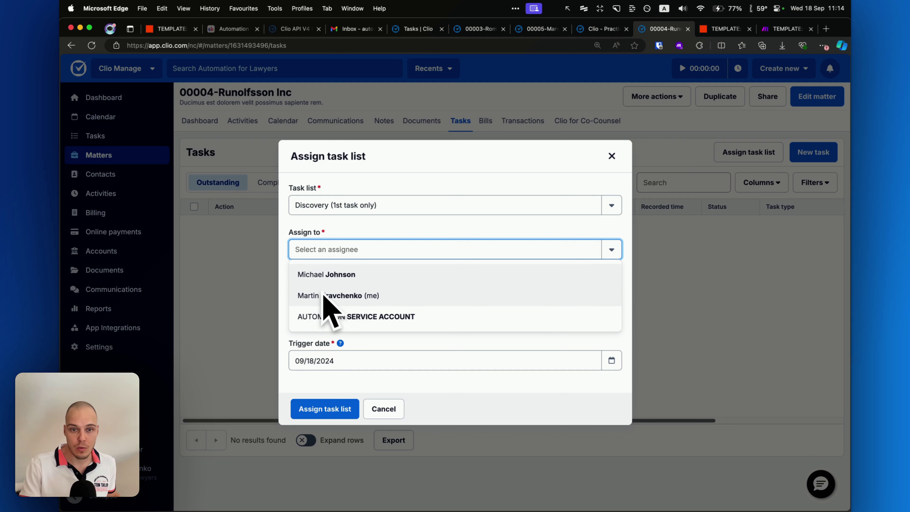
pyautogui.click(333, 296)
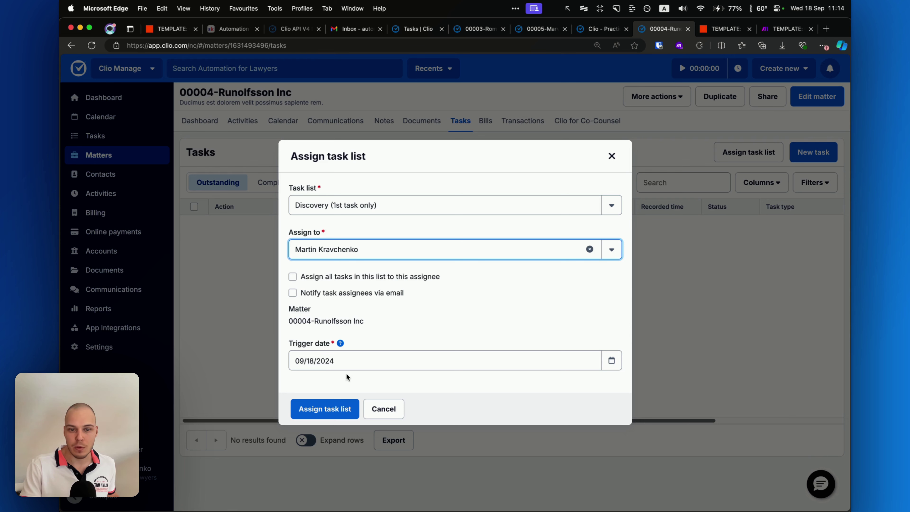
pyautogui.click(337, 413)
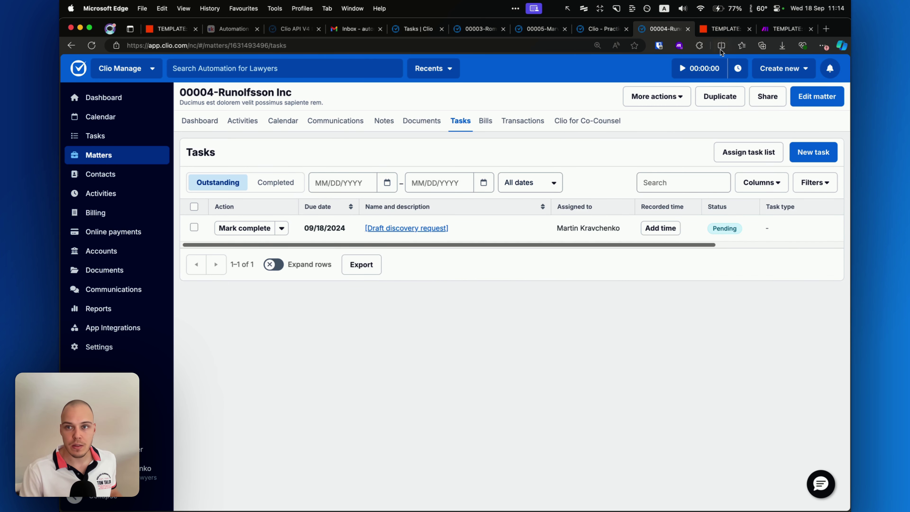
# Switch to the Task List template Zap, open its draft and examine the rule of the status filter.
pyautogui.click(718, 32)
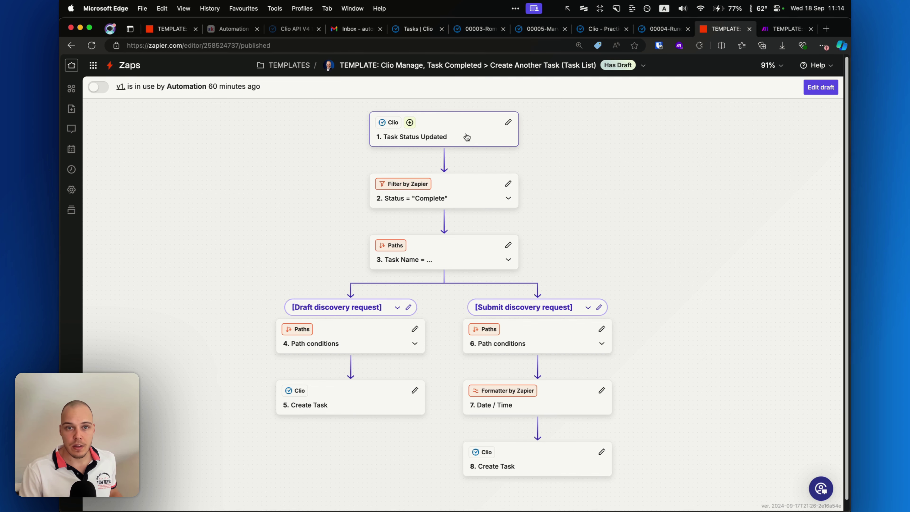
pyautogui.click(445, 154)
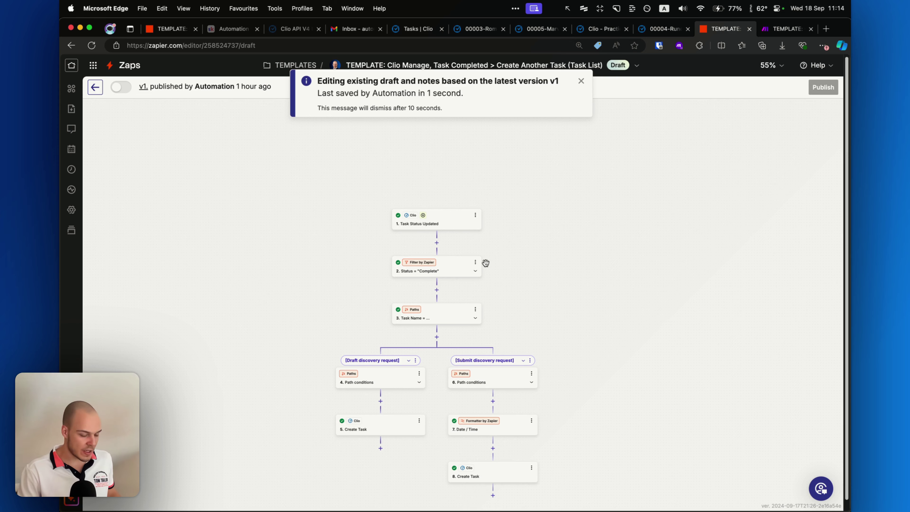
pyautogui.scroll(5, 485, 263)
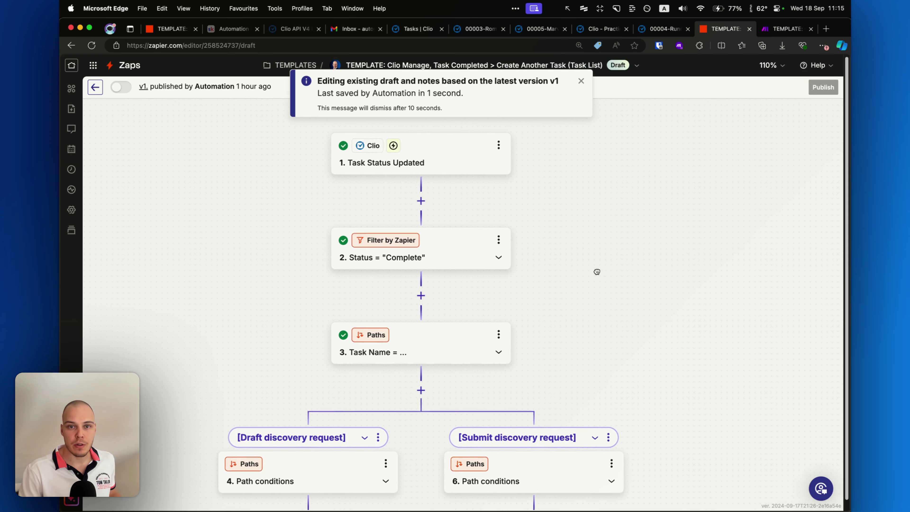
pyautogui.scroll(-2, 596, 271)
pyautogui.moveTo(587, 295)
pyautogui.mouseDown()
pyautogui.moveTo(478, 199)
pyautogui.moveTo(421, 181)
pyautogui.moveTo(394, 184)
pyautogui.moveTo(426, 215)
pyautogui.moveTo(446, 264)
pyautogui.mouseUp()
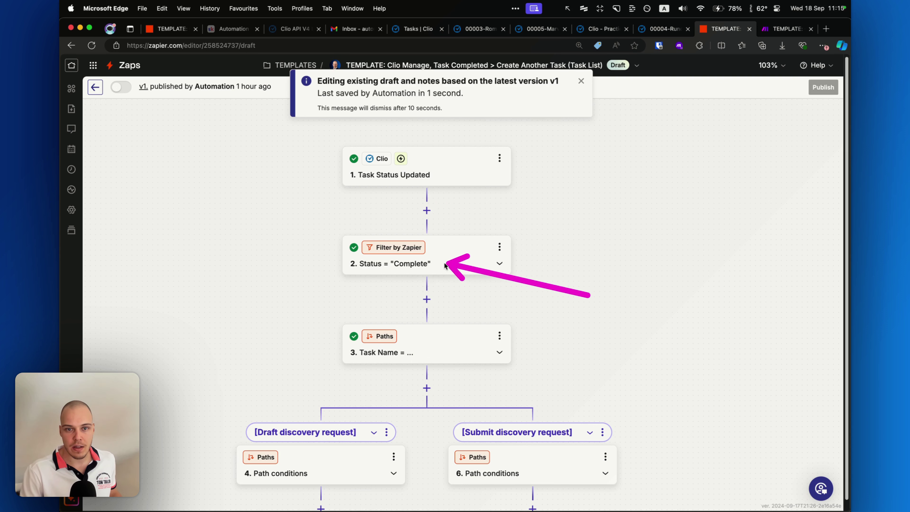
pyautogui.click(461, 258)
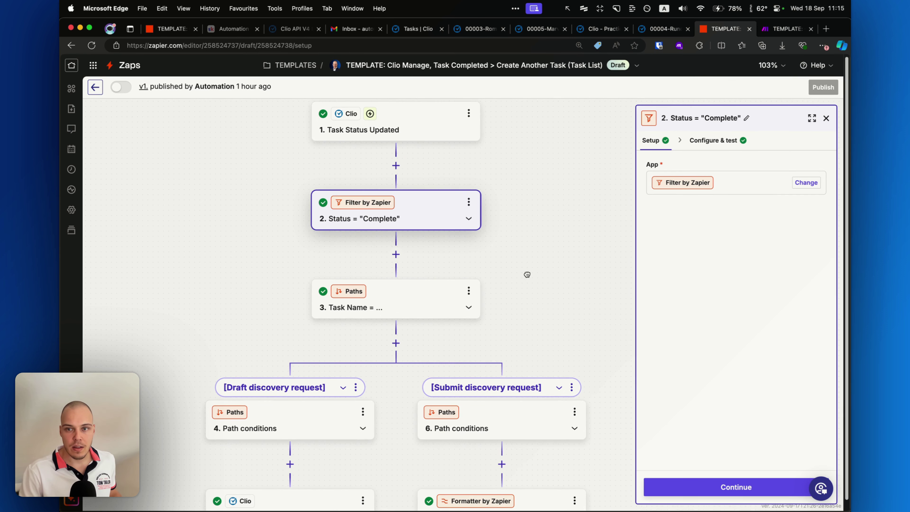
pyautogui.click(714, 141)
pyautogui.moveTo(560, 254); pyautogui.dragTo(636, 224)
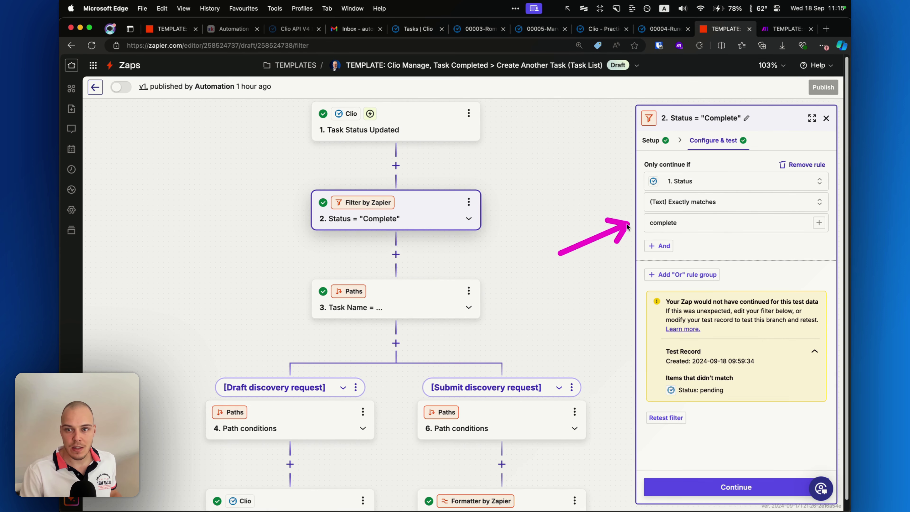
# Insert an empty step after the status filter to view the built-in tools such as Paths, and delete that step.
pyautogui.scroll(-3, 516, 201)
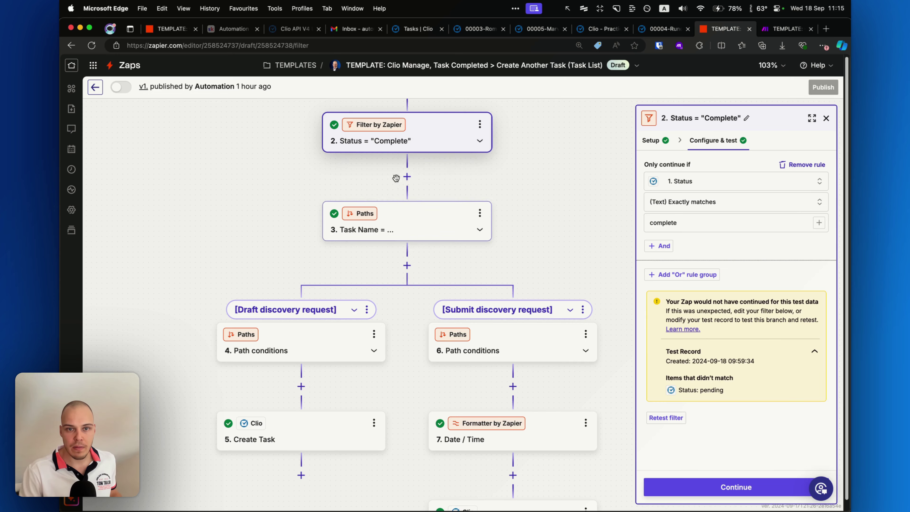
pyautogui.click(406, 177)
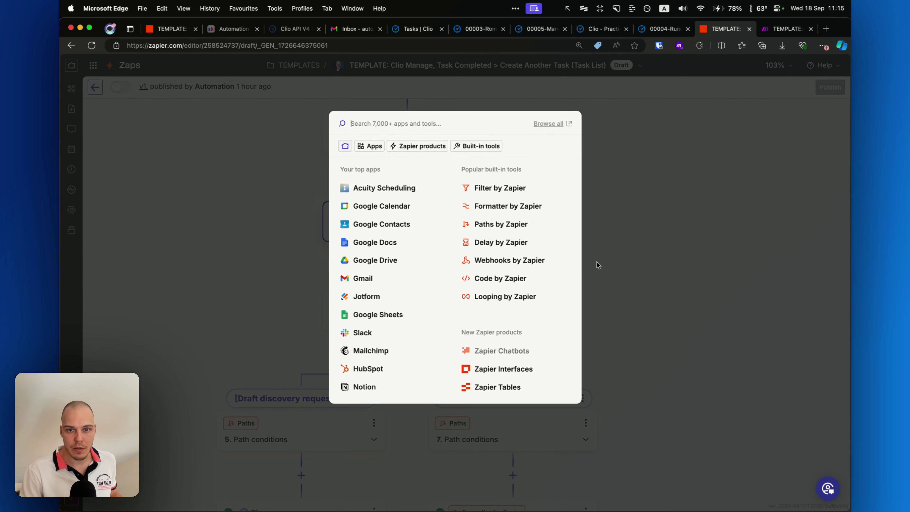
pyautogui.moveTo(608, 276); pyautogui.dragTo(503, 224)
pyautogui.click(675, 227)
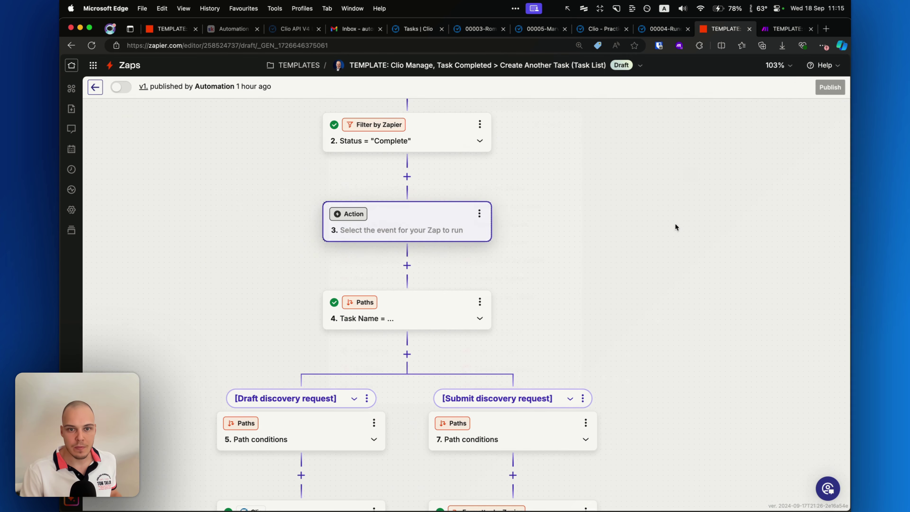
pyautogui.click(478, 214)
pyautogui.click(513, 284)
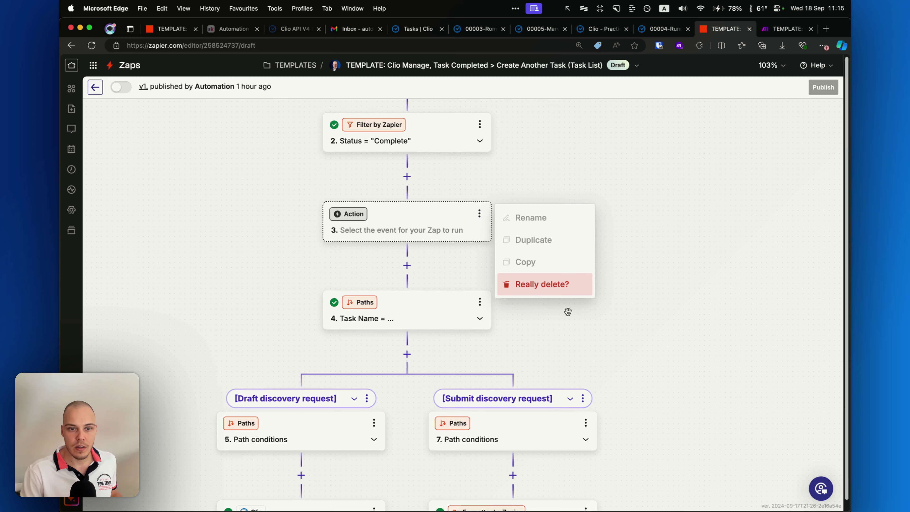
pyautogui.click(541, 284)
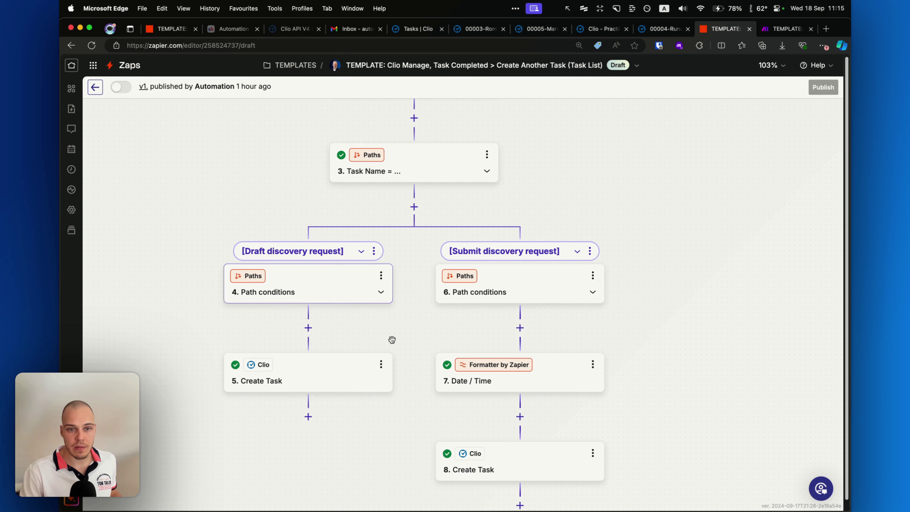
# Examine the path conditions of the Draft discovery request branch, particularly the rule matching the task name.
pyautogui.moveTo(391, 339)
pyautogui.mouseDown()
pyautogui.moveTo(330, 303)
pyautogui.moveTo(468, 297)
pyautogui.mouseUp()
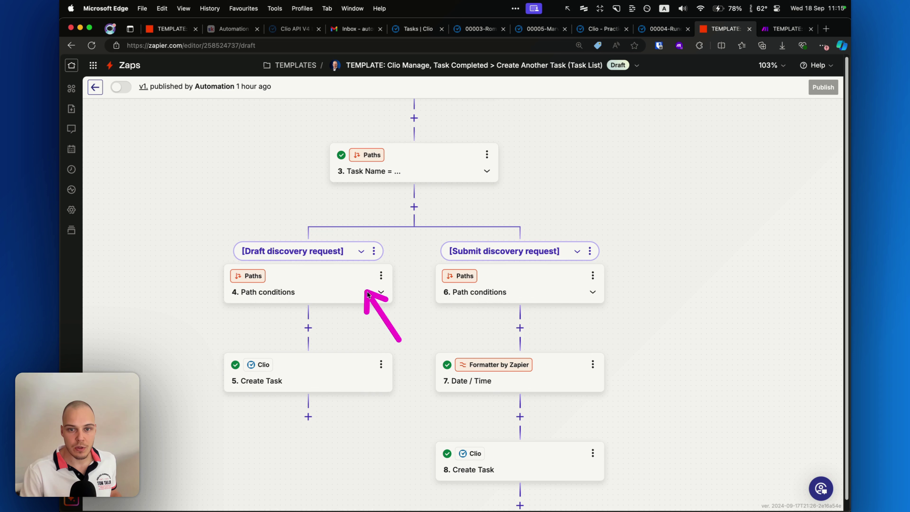
pyautogui.click(331, 293)
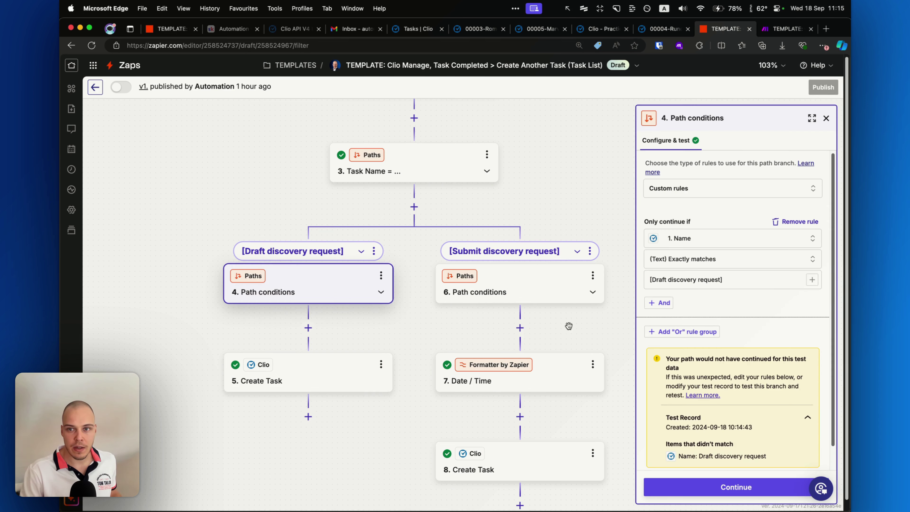
pyautogui.moveTo(575, 289)
pyautogui.mouseDown()
pyautogui.moveTo(654, 204)
pyautogui.moveTo(619, 233)
pyautogui.moveTo(644, 242)
pyautogui.moveTo(678, 220)
pyautogui.moveTo(668, 233)
pyautogui.moveTo(673, 245)
pyautogui.moveTo(625, 264)
pyautogui.moveTo(656, 258)
pyautogui.moveTo(647, 283)
pyautogui.moveTo(692, 284)
pyautogui.mouseUp()
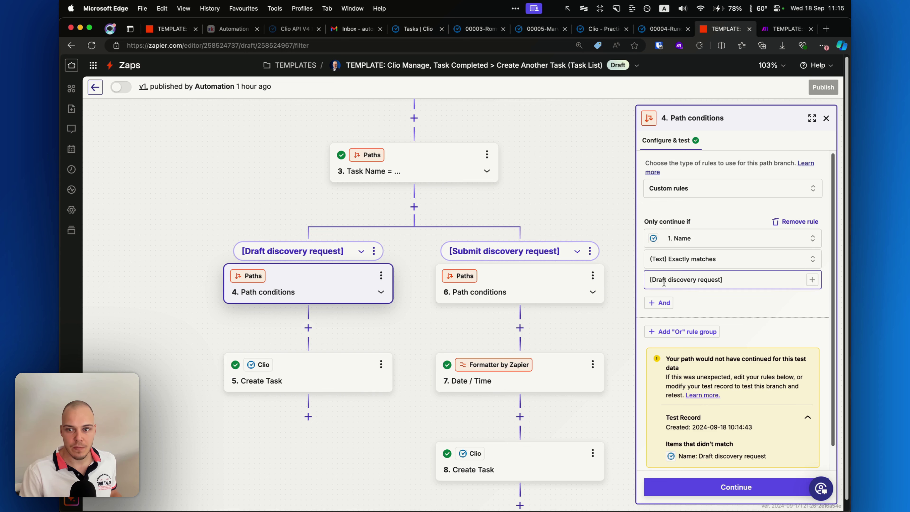
# Examine the configured fields of the Create Task action in the Draft discovery request branch, including its name and description.
pyautogui.hscroll(2, 372, 350)
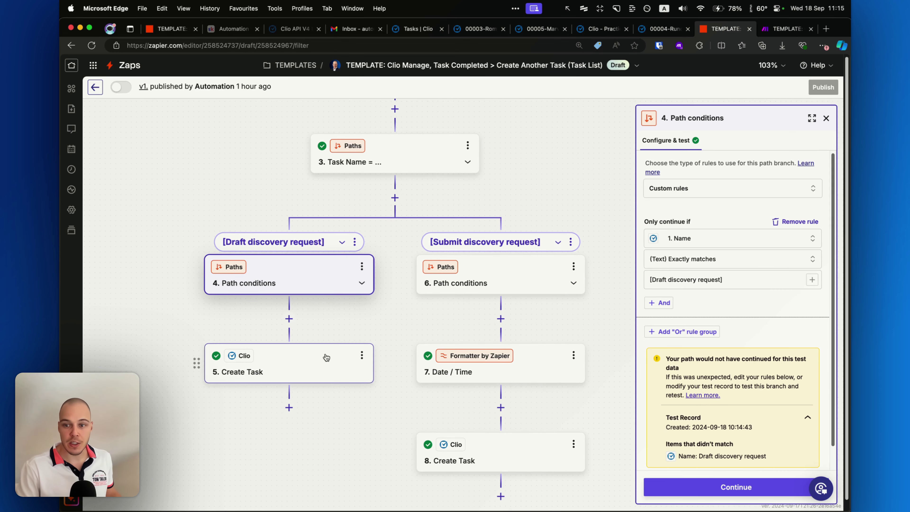
pyautogui.scroll(-2, 372, 420)
pyautogui.click(307, 354)
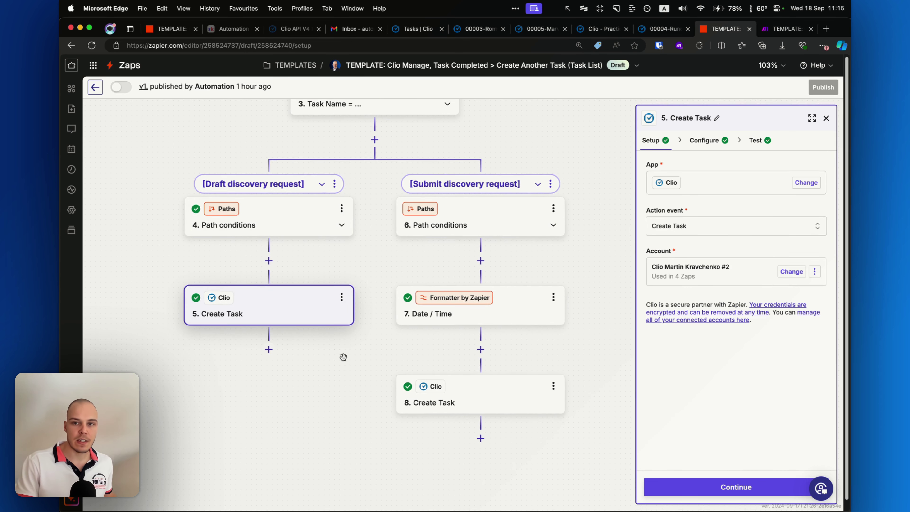
pyautogui.click(719, 143)
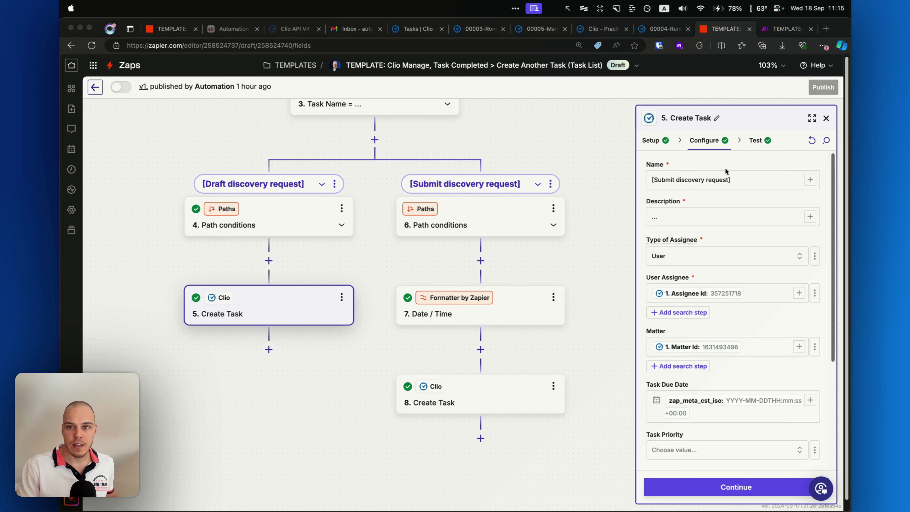
pyautogui.moveTo(731, 258)
pyautogui.mouseDown()
pyautogui.moveTo(727, 197)
pyautogui.moveTo(690, 183)
pyautogui.moveTo(725, 176)
pyautogui.moveTo(633, 197)
pyautogui.moveTo(741, 177)
pyautogui.moveTo(660, 183)
pyautogui.moveTo(711, 179)
pyautogui.moveTo(724, 190)
pyautogui.moveTo(668, 221)
pyautogui.moveTo(694, 220)
pyautogui.mouseUp()
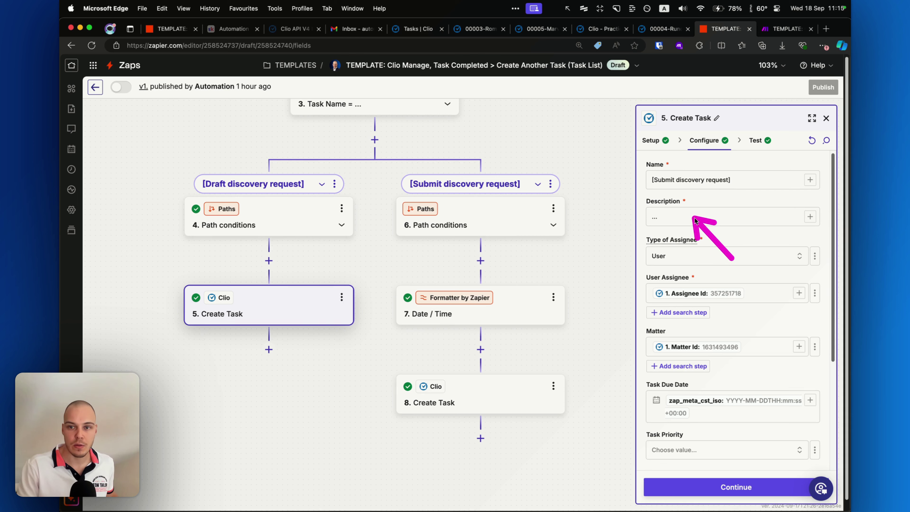
pyautogui.scroll(-1, 704, 237)
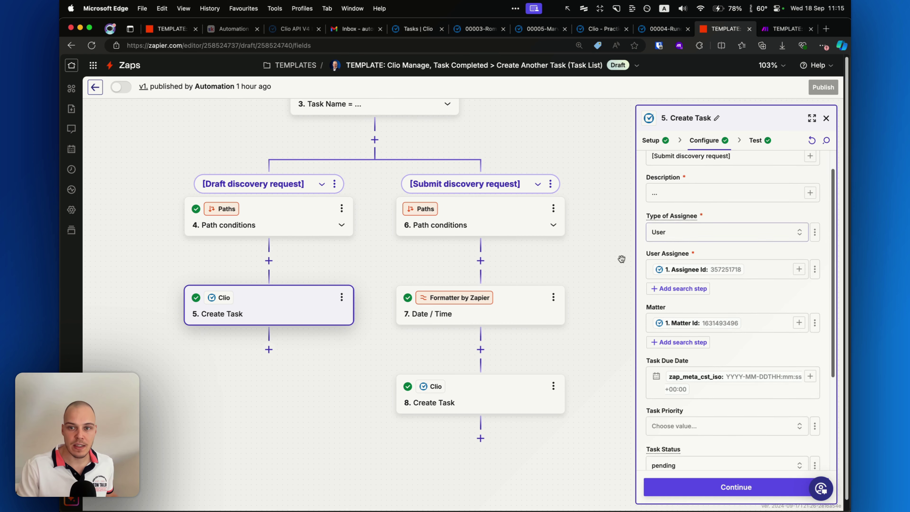
# Examine the User Assignee field's value modes and search the Task Status Updated data for "ass", leaving the assignee mapping as is.
pyautogui.moveTo(564, 283)
pyautogui.mouseDown()
pyautogui.moveTo(645, 235)
pyautogui.moveTo(654, 273)
pyautogui.mouseUp()
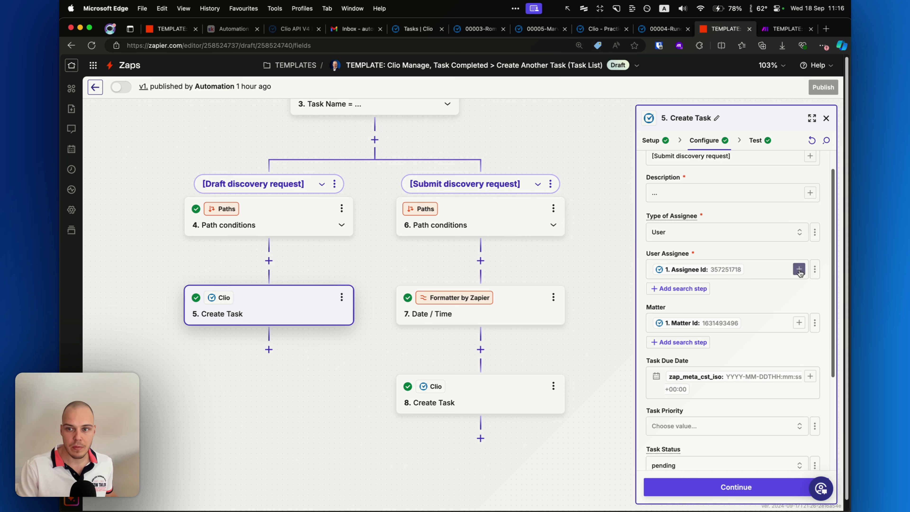
pyautogui.click(814, 270)
pyautogui.moveTo(594, 282); pyautogui.dragTo(711, 316)
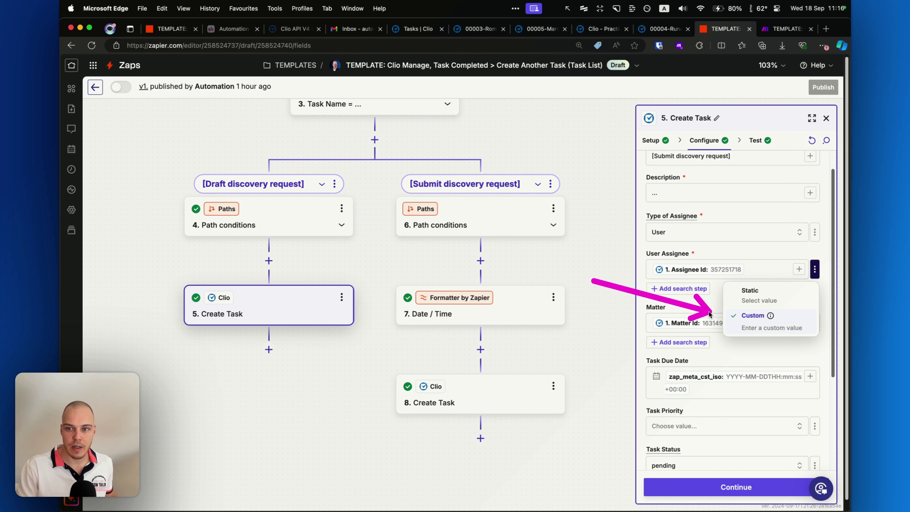
pyautogui.click(802, 271)
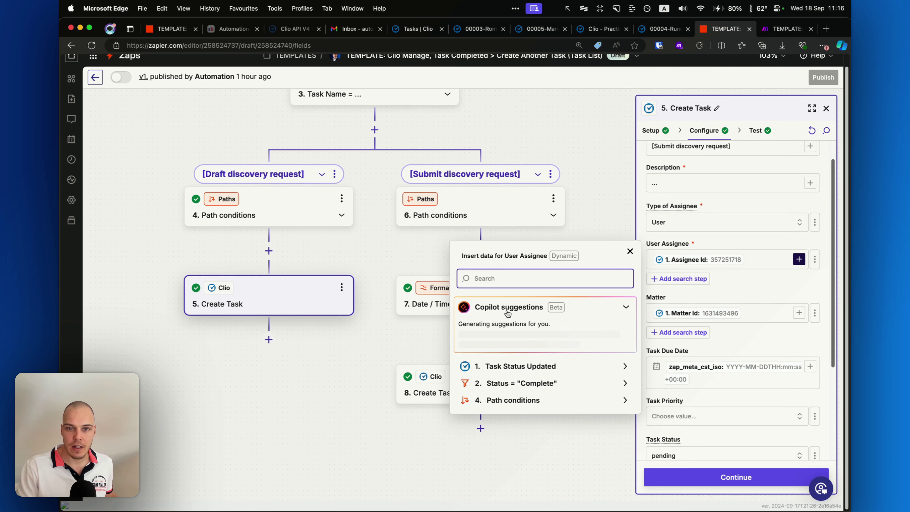
pyautogui.click(521, 365)
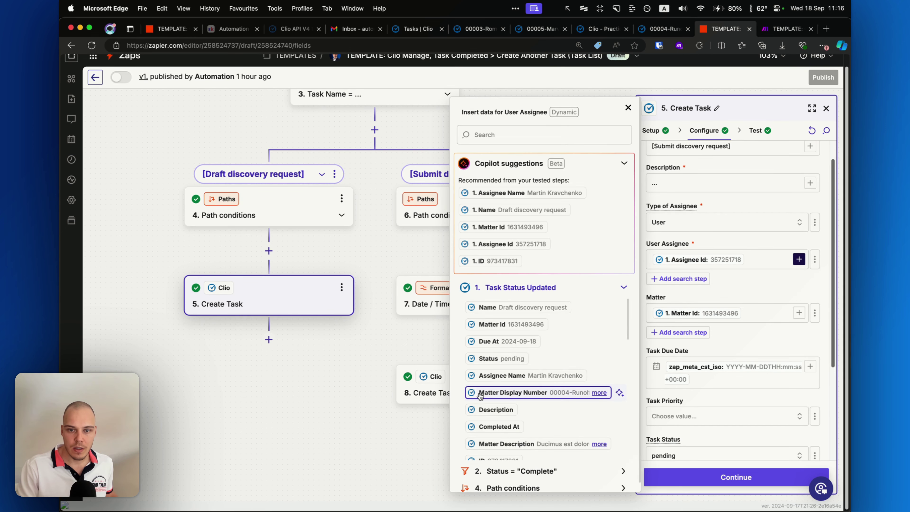
pyautogui.scroll(-1, 536, 344)
pyautogui.click(498, 136)
pyautogui.write('ass')
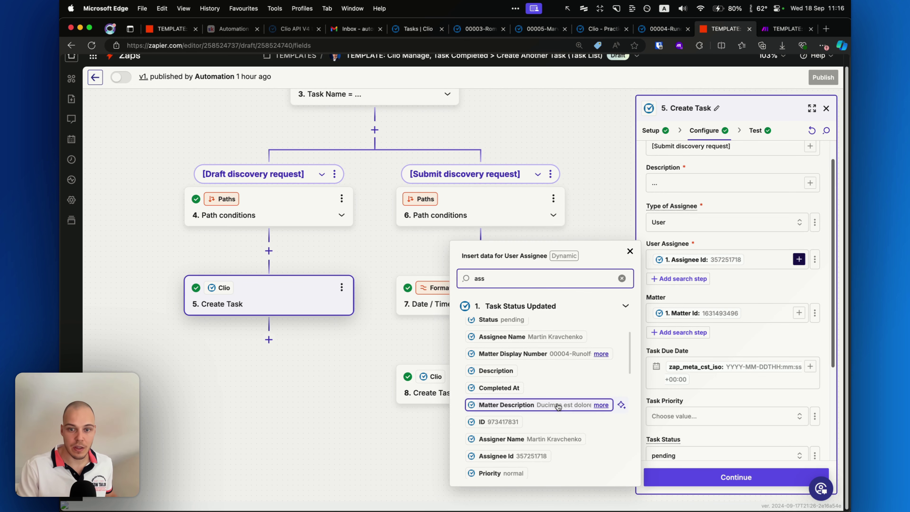
pyautogui.click(737, 291)
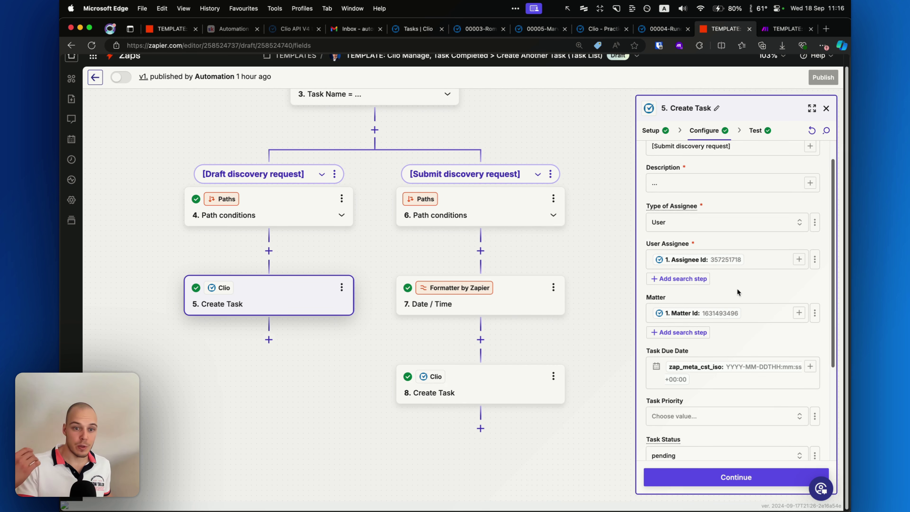
# Examine the matter, due date and status fields of the Draft discovery request branch's Create Task action, and close its configuration.
pyautogui.scroll(-3, 736, 288)
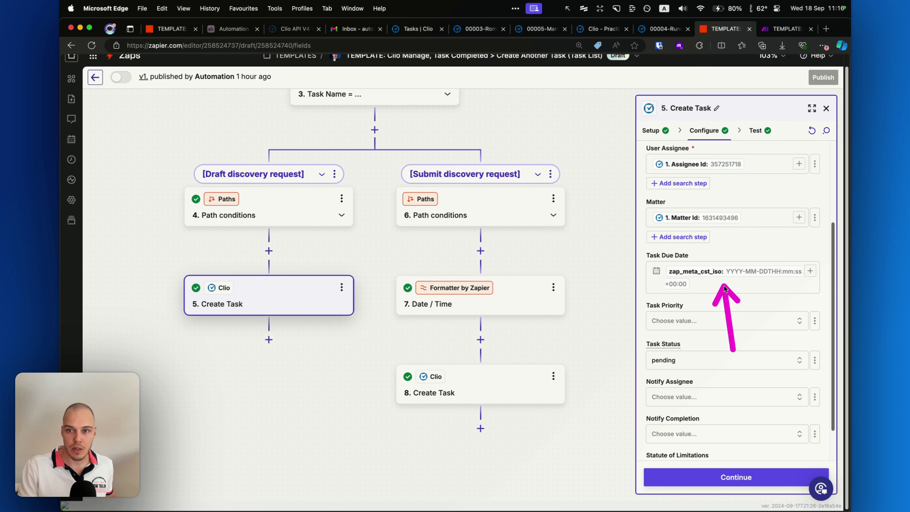
pyautogui.scroll(-2, 736, 250)
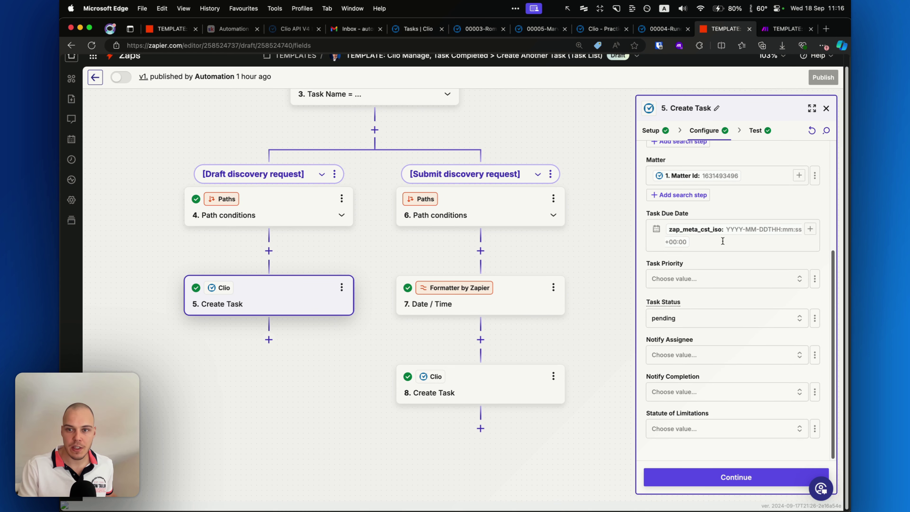
pyautogui.click(826, 108)
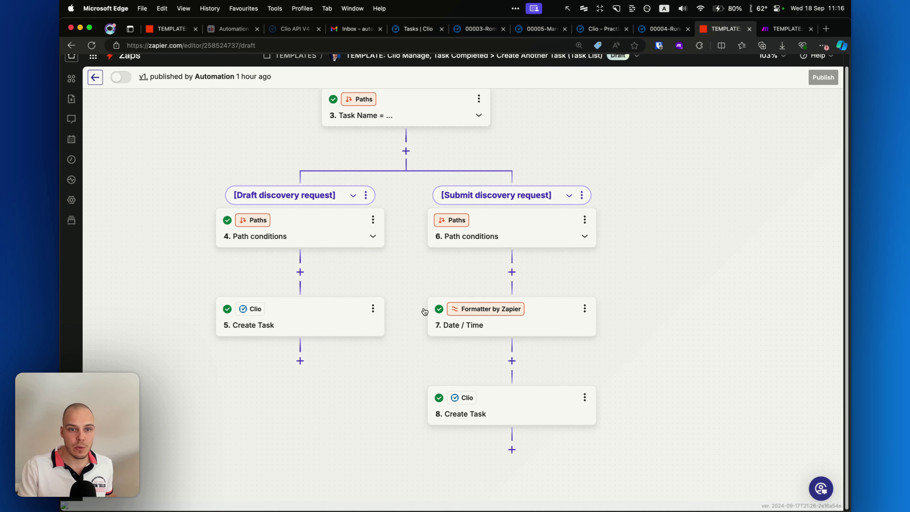
# Examine the path conditions of the Submit discovery request branch, particularly the rule matching the task name.
pyautogui.moveTo(406, 321); pyautogui.dragTo(417, 319)
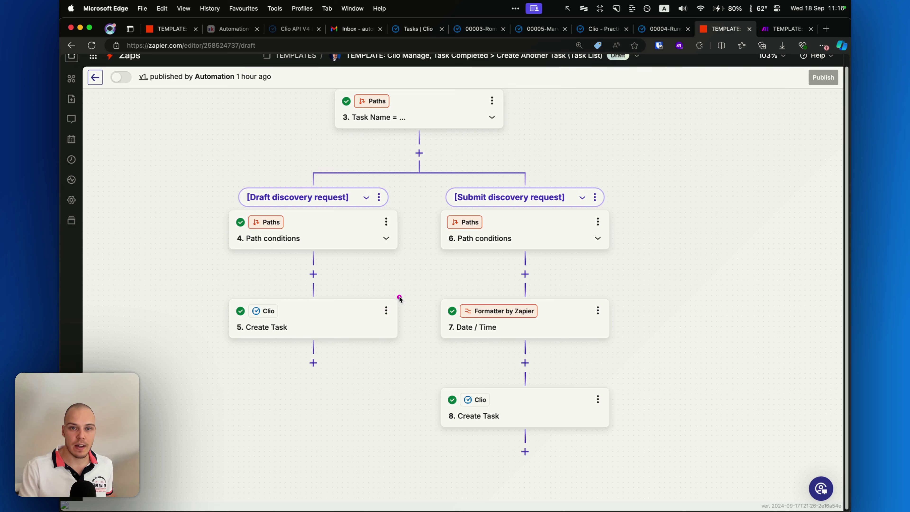
pyautogui.moveTo(399, 298)
pyautogui.mouseDown()
pyautogui.moveTo(478, 211)
pyautogui.moveTo(535, 212)
pyautogui.mouseUp()
pyautogui.click(523, 238)
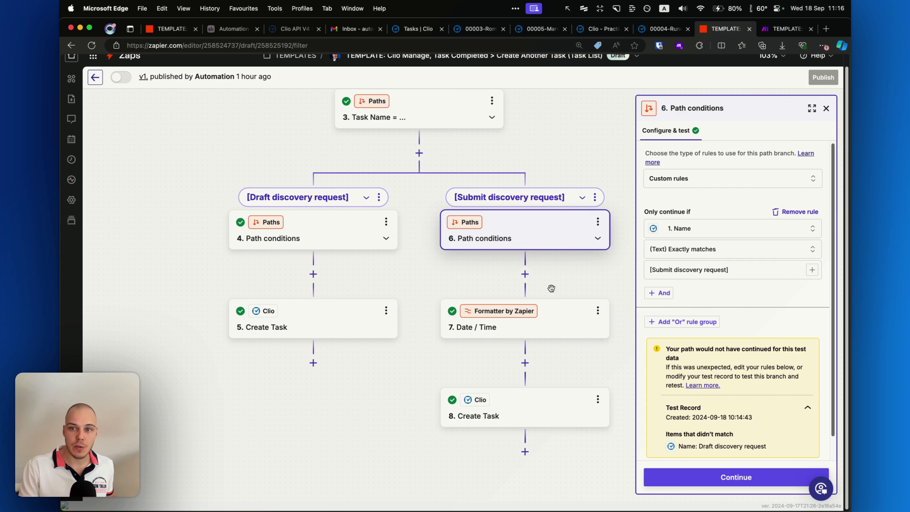
pyautogui.moveTo(502, 275)
pyautogui.mouseDown()
pyautogui.moveTo(641, 226)
pyautogui.moveTo(659, 272)
pyautogui.moveTo(616, 280)
pyautogui.moveTo(538, 262)
pyautogui.moveTo(538, 253)
pyautogui.mouseUp()
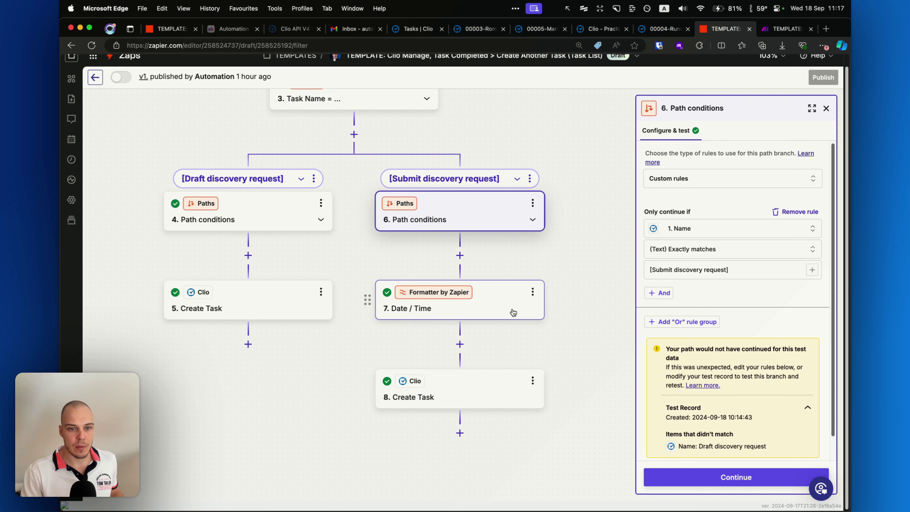
# Examine the Date / Time formatter's transform, expression and output format in the Submit discovery request branch, along with its test output.
pyautogui.hscroll(1, 566, 316)
pyautogui.click(478, 297)
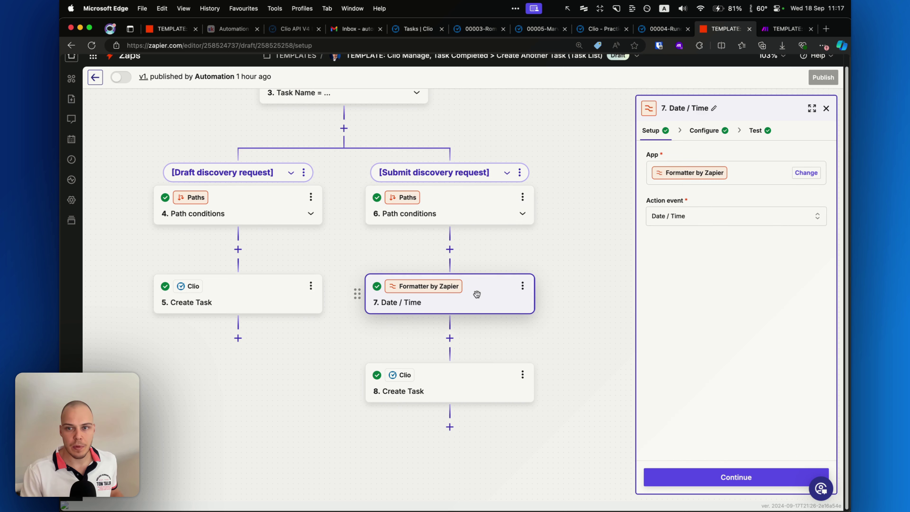
pyautogui.click(705, 130)
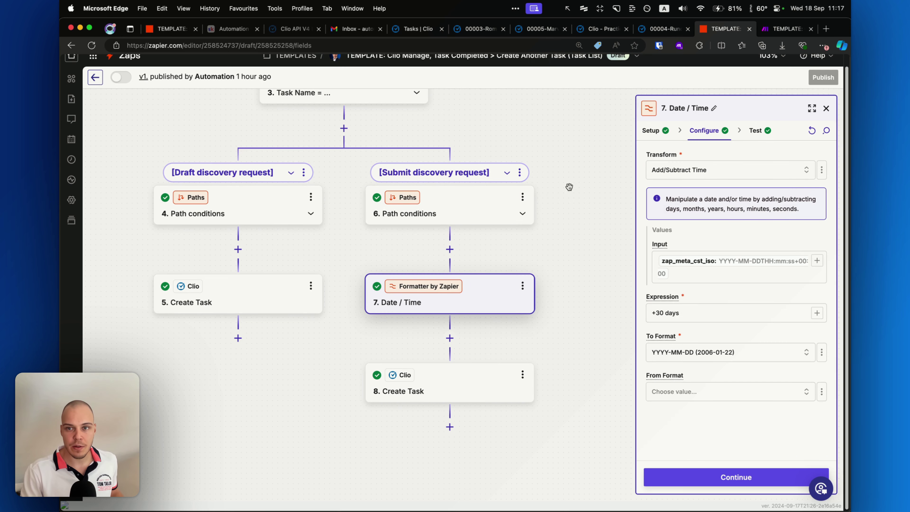
pyautogui.rightClick(550, 242)
pyautogui.click(573, 210)
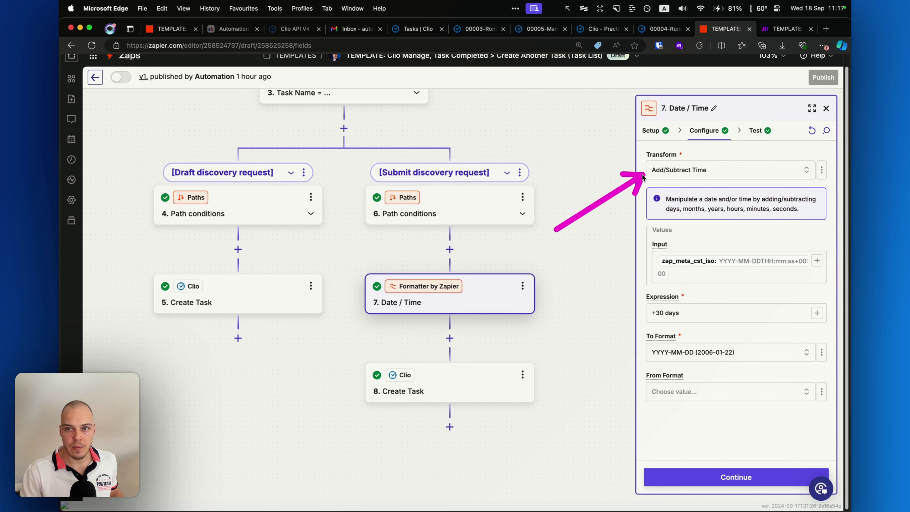
pyautogui.moveTo(651, 175); pyautogui.dragTo(660, 174)
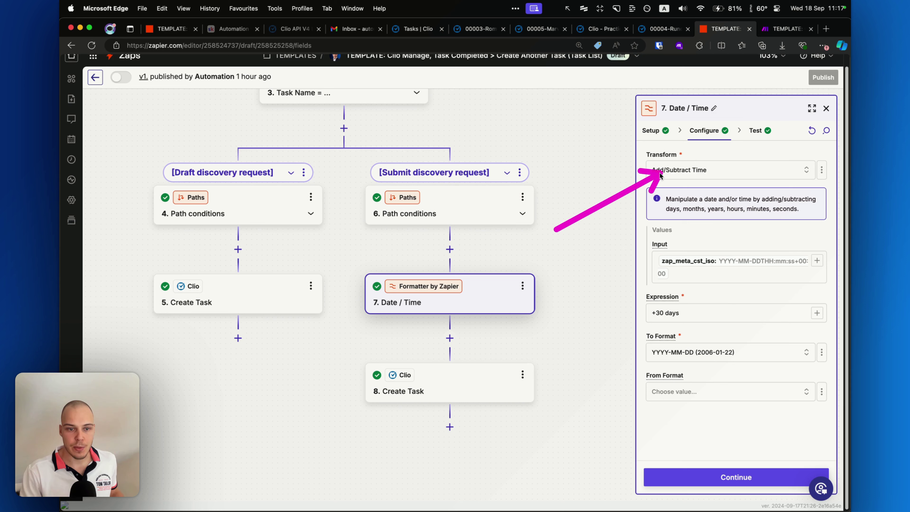
pyautogui.moveTo(555, 229)
pyautogui.mouseDown()
pyautogui.moveTo(629, 240)
pyautogui.moveTo(643, 259)
pyautogui.moveTo(660, 263)
pyautogui.moveTo(654, 284)
pyautogui.moveTo(669, 260)
pyautogui.moveTo(651, 269)
pyautogui.moveTo(648, 306)
pyautogui.mouseUp()
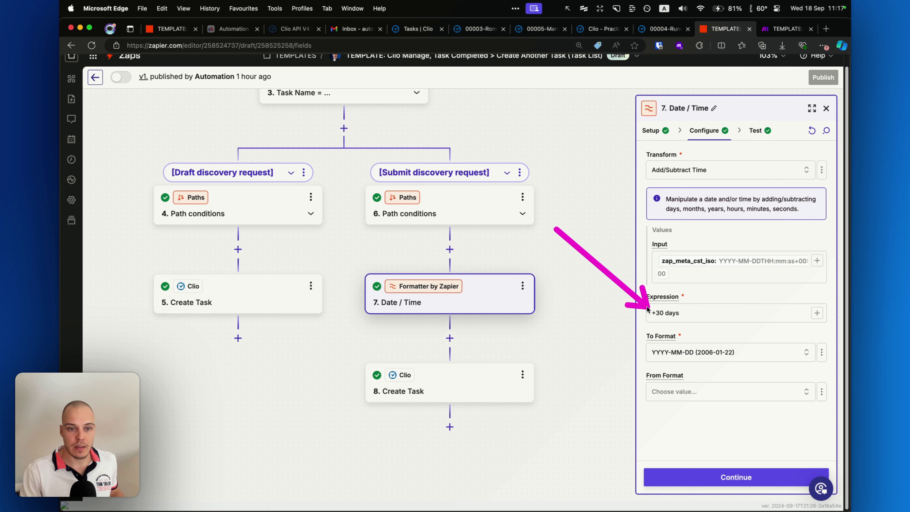
pyautogui.moveTo(646, 305)
pyautogui.mouseDown()
pyautogui.moveTo(654, 305)
pyautogui.moveTo(642, 300)
pyautogui.moveTo(641, 376)
pyautogui.moveTo(637, 360)
pyautogui.moveTo(660, 344)
pyautogui.moveTo(695, 354)
pyautogui.moveTo(656, 342)
pyautogui.mouseUp()
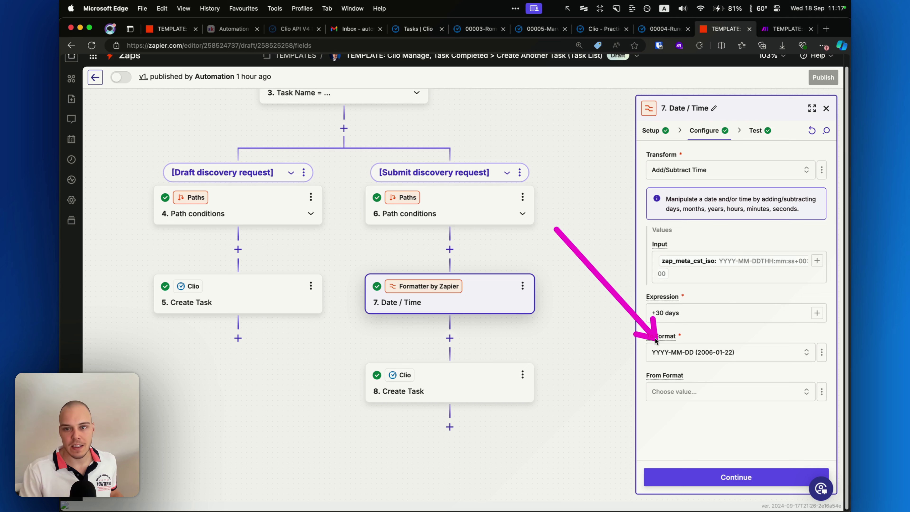
pyautogui.click(770, 131)
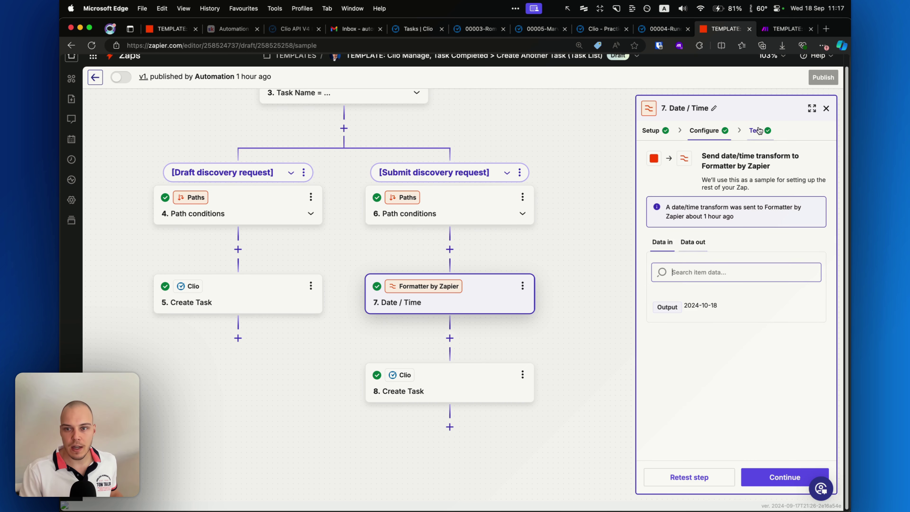
pyautogui.moveTo(695, 321)
pyautogui.mouseDown()
pyautogui.moveTo(725, 308)
pyautogui.moveTo(805, 21)
pyautogui.moveTo(818, 21)
pyautogui.moveTo(689, 317)
pyautogui.moveTo(712, 315)
pyautogui.mouseUp()
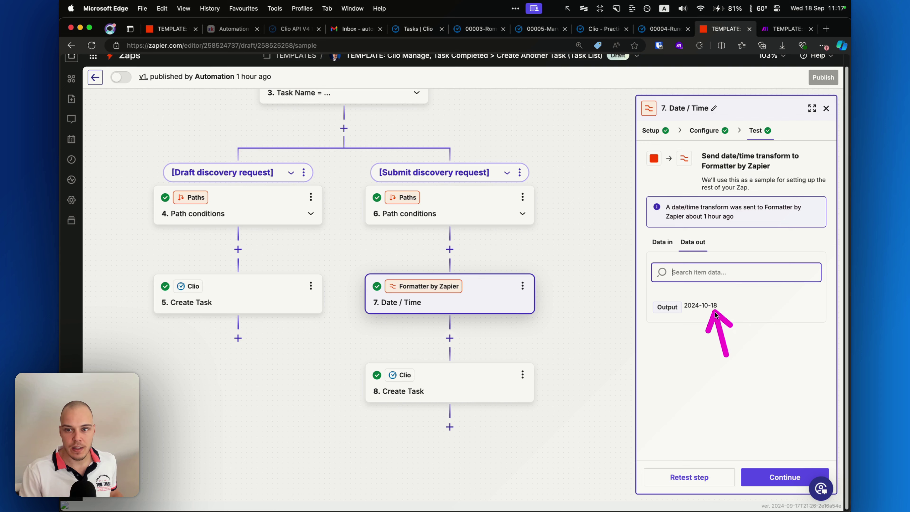
# Examine the Submit discovery request branch's Create Task fields, including its name and the due date mapped from the formatter, and close them.
pyautogui.click(445, 394)
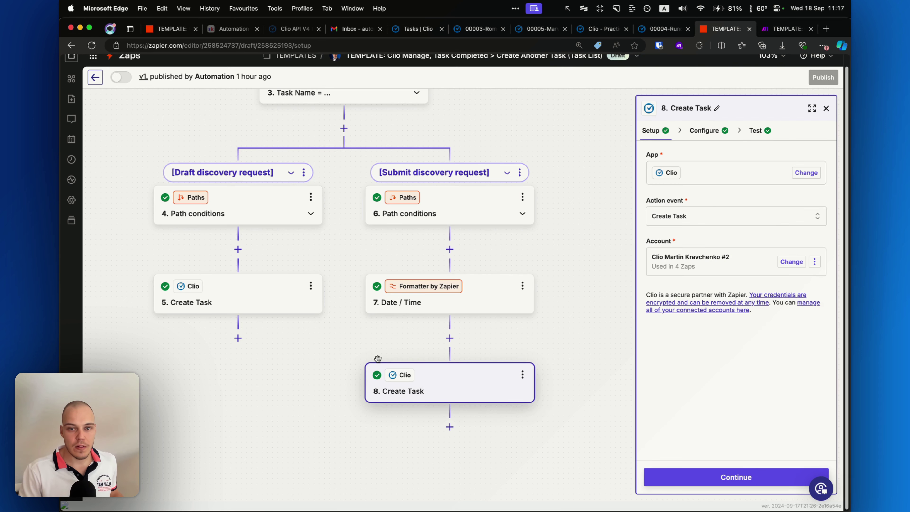
pyautogui.click(703, 142)
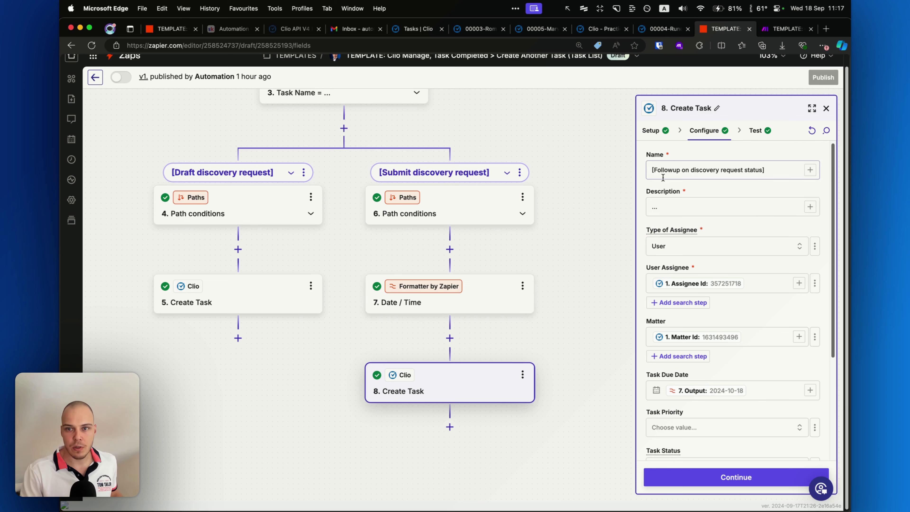
pyautogui.moveTo(534, 260)
pyautogui.mouseDown()
pyautogui.moveTo(649, 186)
pyautogui.moveTo(721, 171)
pyautogui.moveTo(609, 187)
pyautogui.moveTo(676, 203)
pyautogui.moveTo(648, 258)
pyautogui.moveTo(641, 316)
pyautogui.moveTo(645, 279)
pyautogui.moveTo(651, 345)
pyautogui.mouseUp()
pyautogui.scroll(-5, 663, 313)
pyautogui.moveTo(551, 336)
pyautogui.mouseDown()
pyautogui.moveTo(632, 245)
pyautogui.moveTo(653, 235)
pyautogui.moveTo(652, 243)
pyautogui.mouseUp()
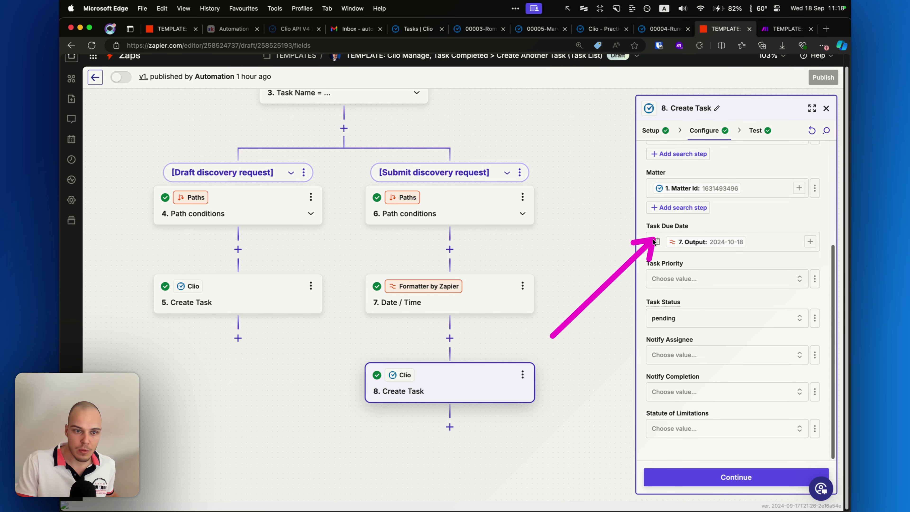
pyautogui.moveTo(653, 241)
pyautogui.mouseDown()
pyautogui.moveTo(428, 285)
pyautogui.moveTo(438, 305)
pyautogui.moveTo(406, 295)
pyautogui.moveTo(435, 309)
pyautogui.moveTo(648, 240)
pyautogui.moveTo(726, 251)
pyautogui.mouseUp()
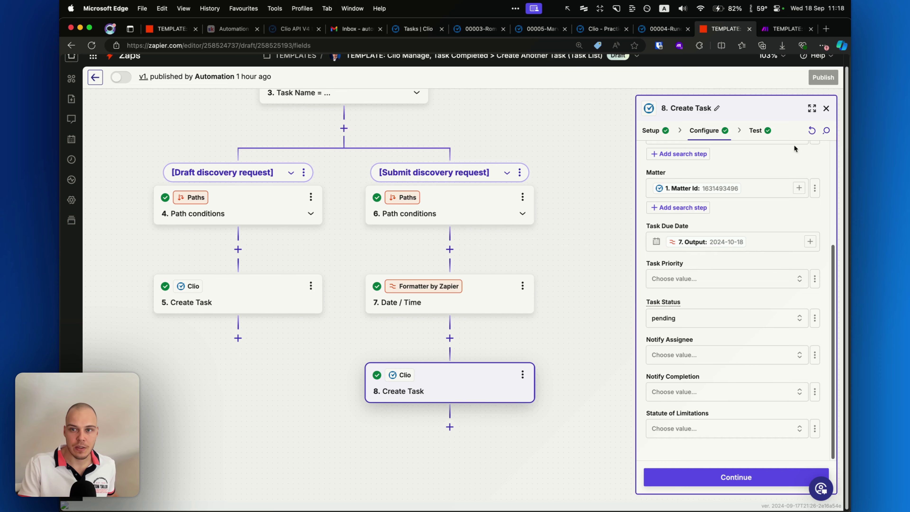
pyautogui.press('Escape')
# Turn the Zap on and open its log of Zap runs.
pyautogui.scroll(5, 603, 151)
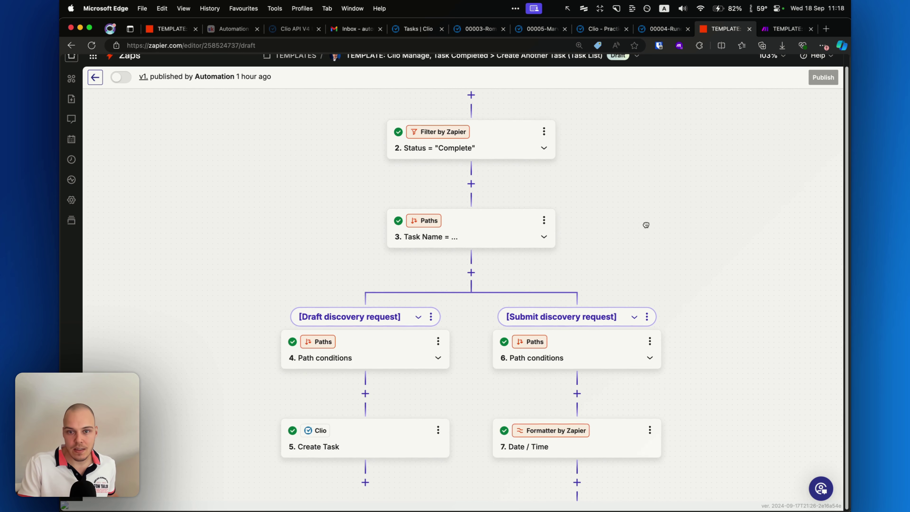
pyautogui.moveTo(635, 212)
pyautogui.mouseDown()
pyautogui.moveTo(451, 349)
pyautogui.moveTo(563, 369)
pyautogui.moveTo(451, 386)
pyautogui.moveTo(605, 404)
pyautogui.moveTo(556, 403)
pyautogui.moveTo(580, 401)
pyautogui.moveTo(636, 290)
pyautogui.moveTo(497, 378)
pyautogui.moveTo(508, 230)
pyautogui.moveTo(601, 415)
pyautogui.moveTo(633, 304)
pyautogui.moveTo(617, 286)
pyautogui.mouseUp()
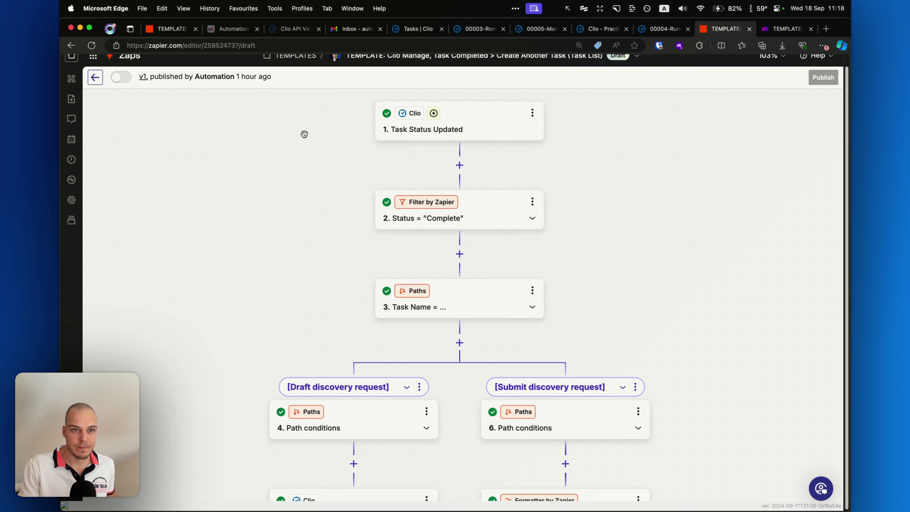
pyautogui.moveTo(240, 177); pyautogui.dragTo(137, 86)
pyautogui.click(120, 77)
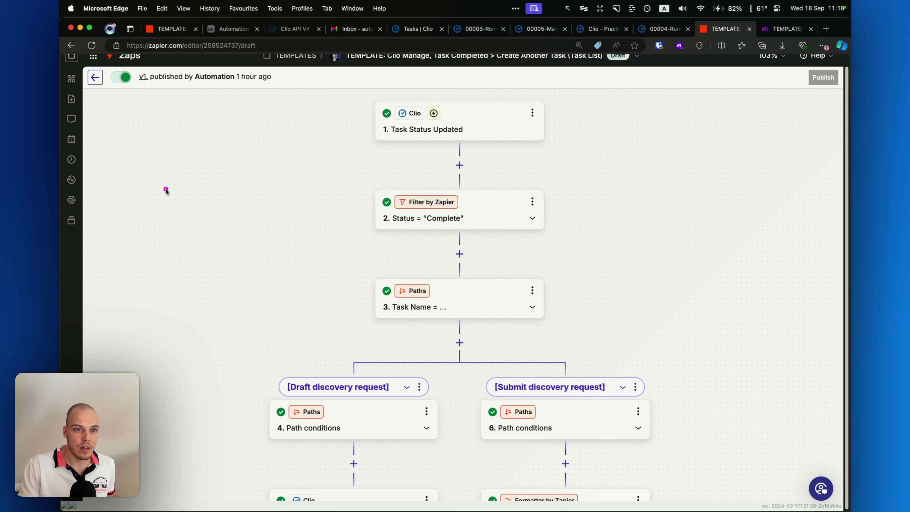
pyautogui.moveTo(166, 191); pyautogui.dragTo(77, 162)
pyautogui.click(71, 159)
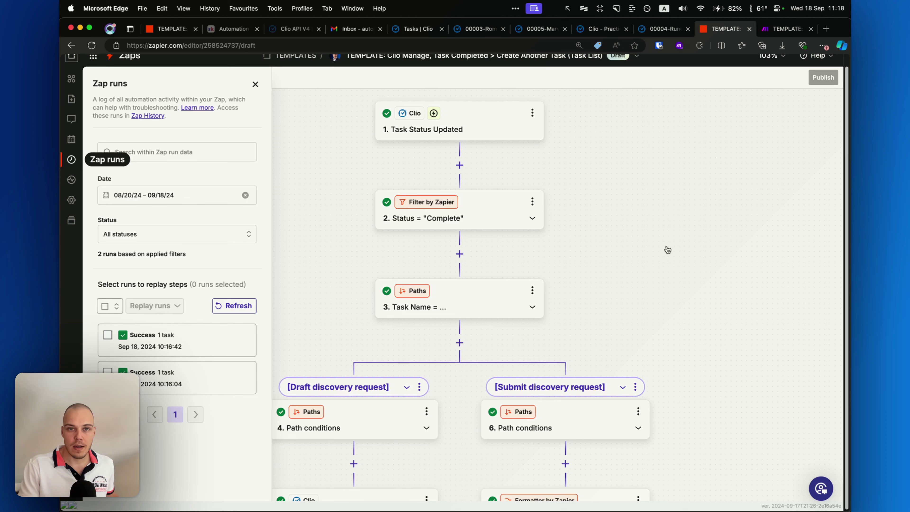
# Switch to the Runolfsson Inc matter's tasks in Clio and mark the [Draft discovery request] task complete.
pyautogui.click(663, 28)
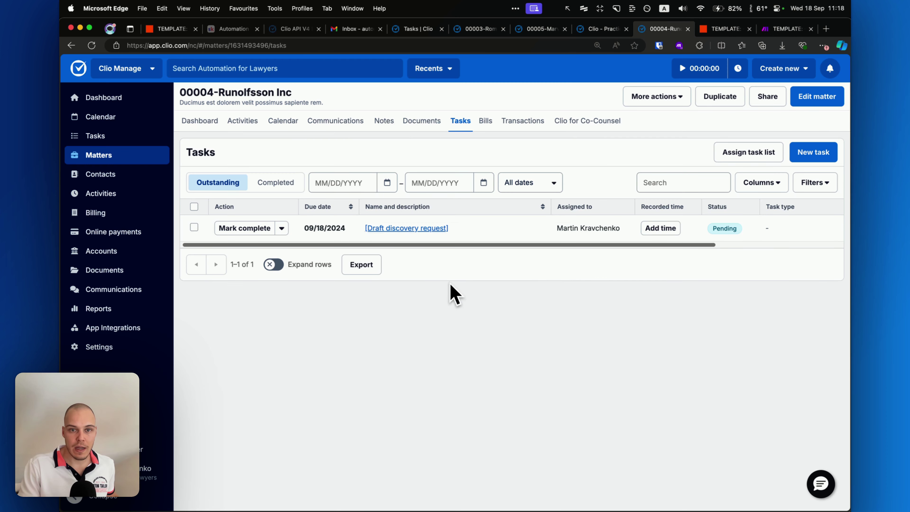
pyautogui.moveTo(444, 300); pyautogui.dragTo(435, 240)
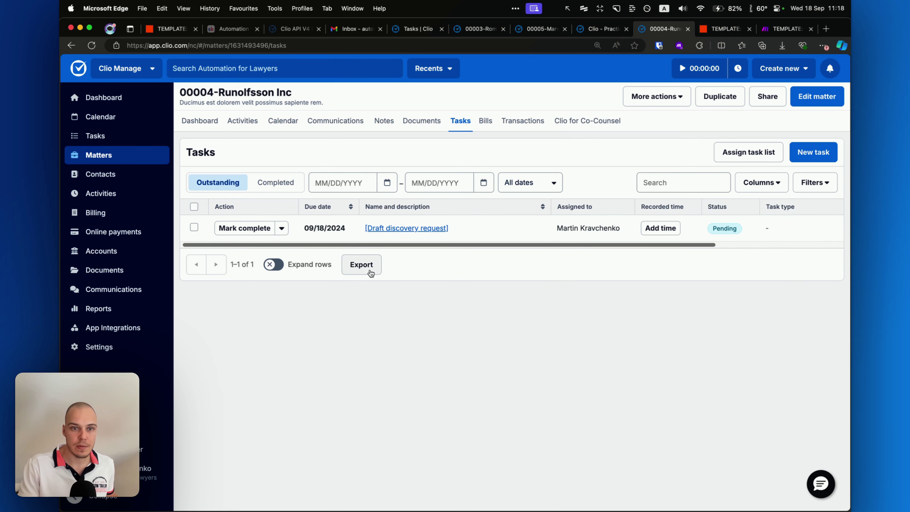
pyautogui.click(258, 231)
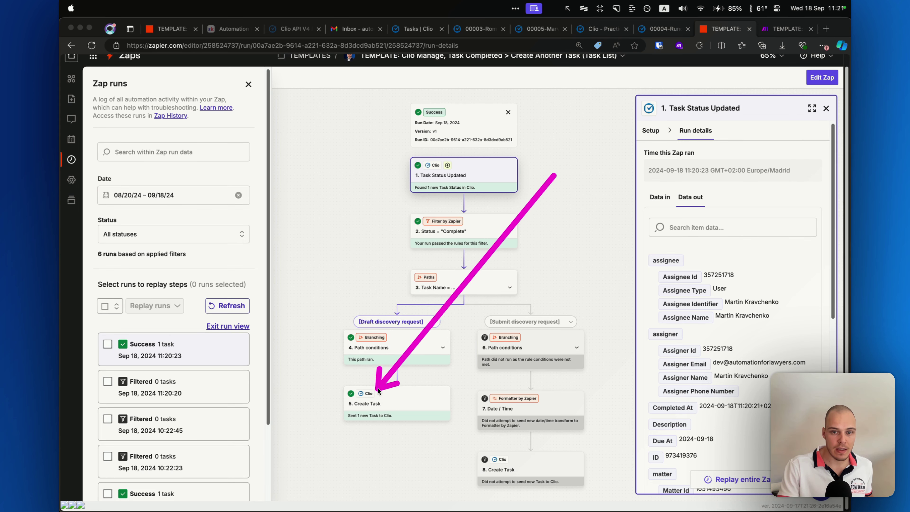
# Return to the Runolfsson Inc matter's tasks in Clio and mark the [Submit discovery request] task complete.
pyautogui.click(660, 29)
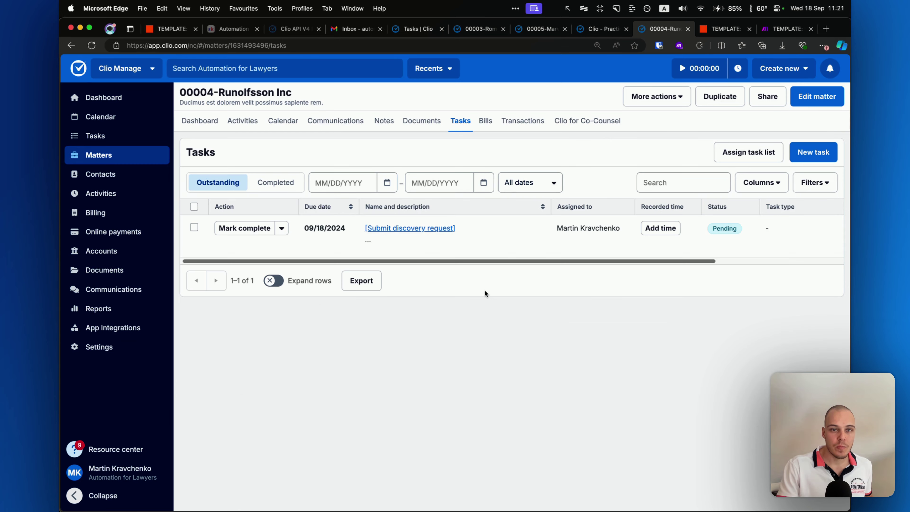
pyautogui.moveTo(493, 320); pyautogui.dragTo(378, 246)
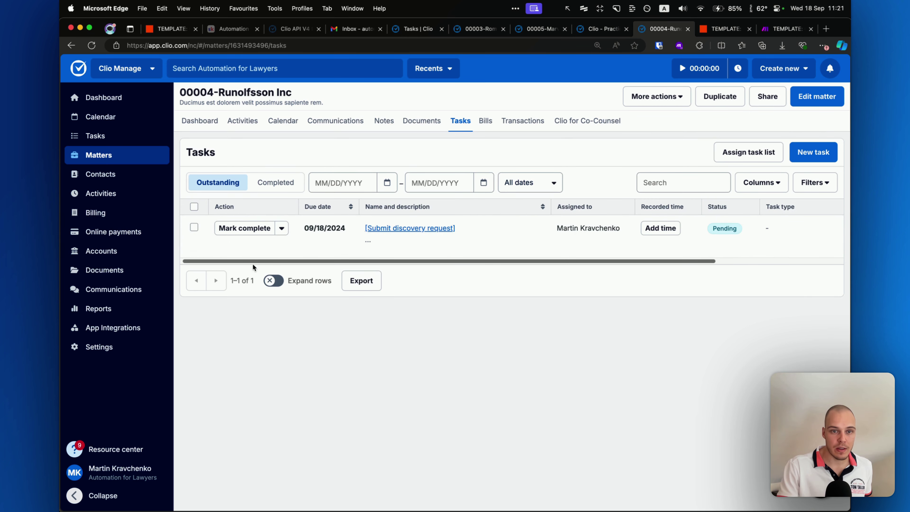
pyautogui.click(244, 228)
# Switch back to Zapier, refresh the Zap runs and open the newest successful run.
pyautogui.hotkey('ctrl', 'Tab')
pyautogui.click(228, 307)
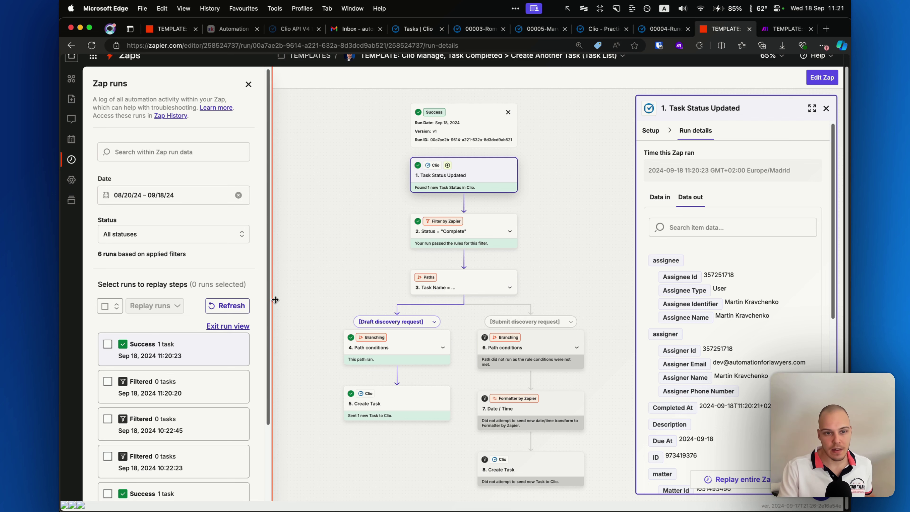
pyautogui.click(228, 312)
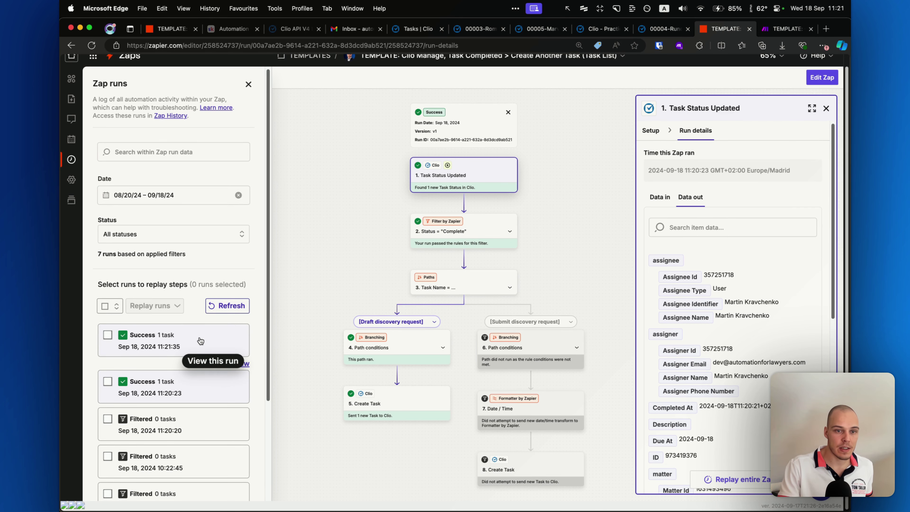
pyautogui.click(198, 344)
# Inspect the run's Submit discovery request path, checking the Date / Time step's output and the final Create Task step.
pyautogui.moveTo(325, 198)
pyautogui.mouseDown()
pyautogui.moveTo(426, 173)
pyautogui.moveTo(412, 224)
pyautogui.moveTo(416, 268)
pyautogui.moveTo(474, 366)
pyautogui.moveTo(475, 429)
pyautogui.moveTo(480, 321)
pyautogui.moveTo(547, 311)
pyautogui.moveTo(472, 329)
pyautogui.moveTo(477, 379)
pyautogui.mouseUp()
pyautogui.click(504, 413)
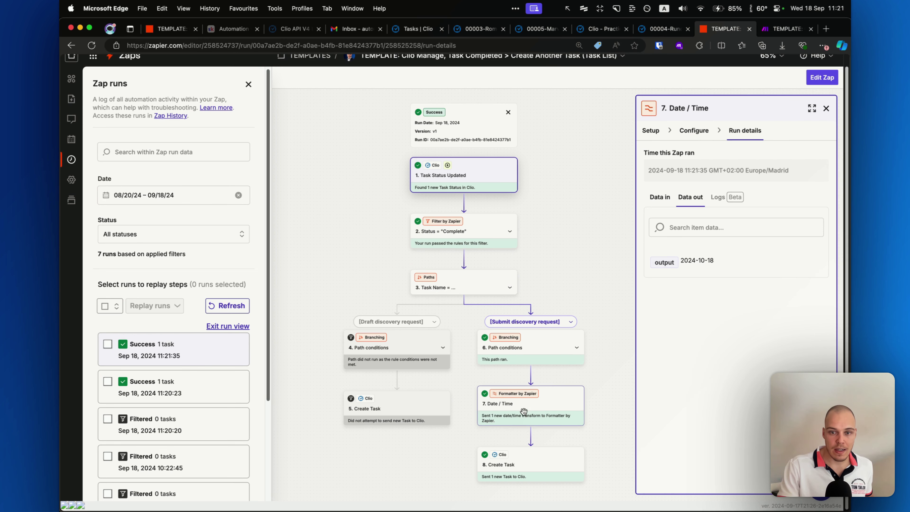
pyautogui.moveTo(753, 335)
pyautogui.mouseDown()
pyautogui.moveTo(702, 271)
pyautogui.moveTo(708, 280)
pyautogui.mouseUp()
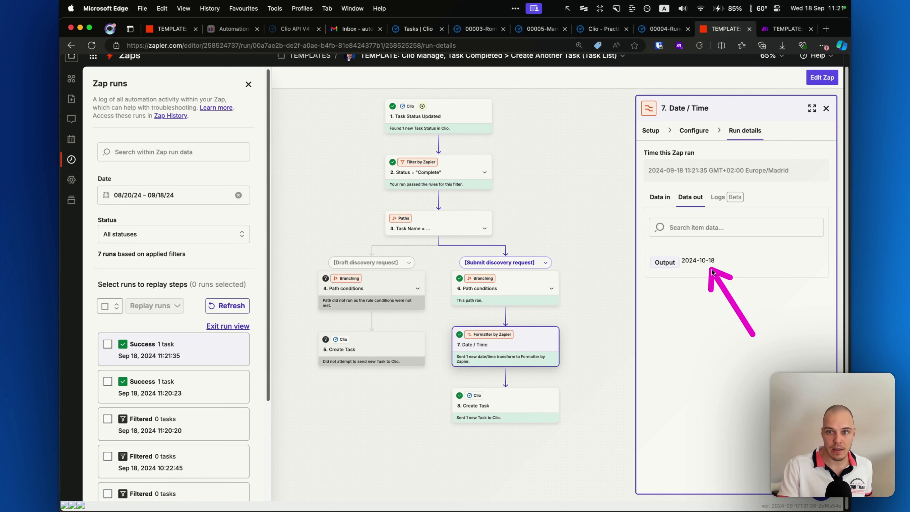
pyautogui.click(503, 415)
# Return to the Runolfsson Inc matter in Clio and reload its task list to check for the follow-up task.
pyautogui.click(649, 29)
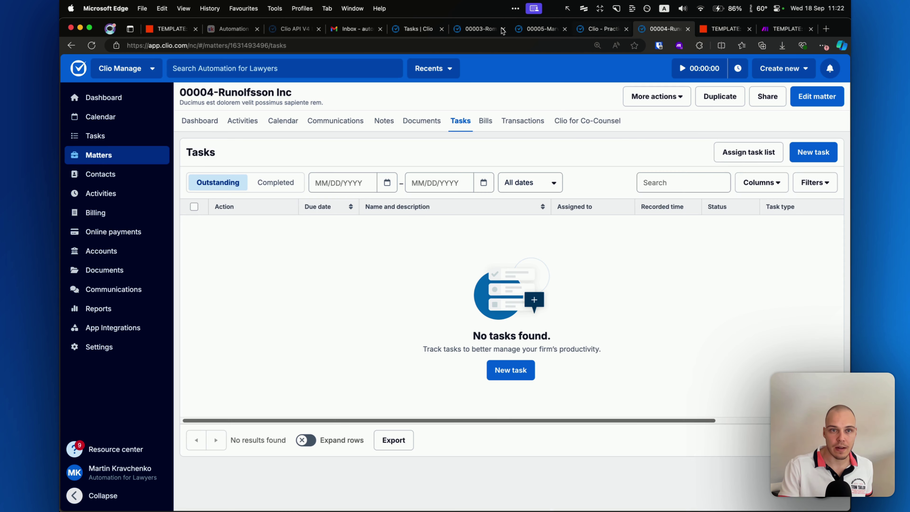
pyautogui.click(91, 45)
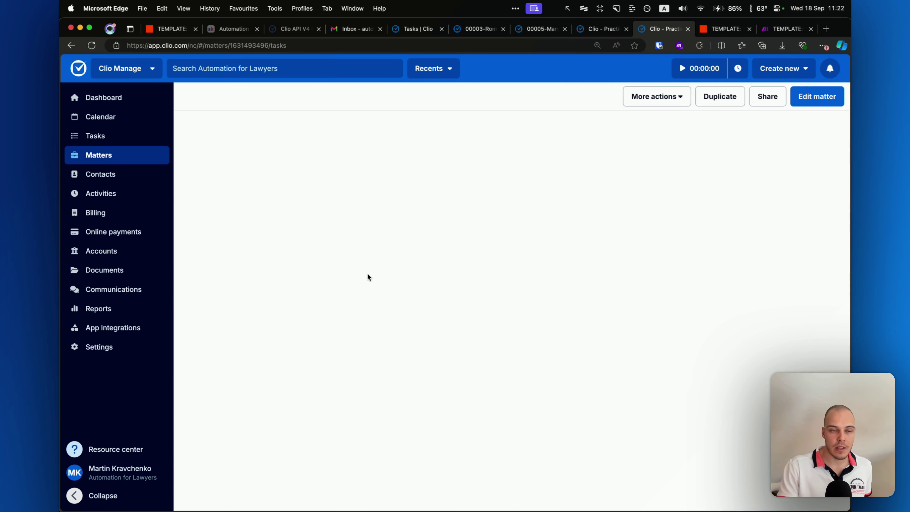
pyautogui.moveTo(422, 350)
pyautogui.mouseDown()
pyautogui.moveTo(374, 250)
pyautogui.moveTo(498, 234)
pyautogui.moveTo(315, 236)
pyautogui.moveTo(432, 252)
pyautogui.moveTo(559, 229)
pyautogui.mouseUp()
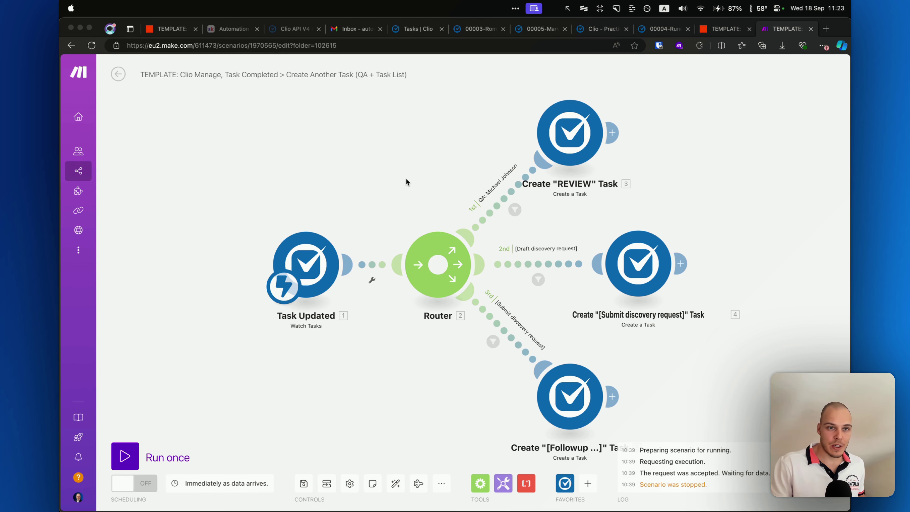
pyautogui.click(403, 183)
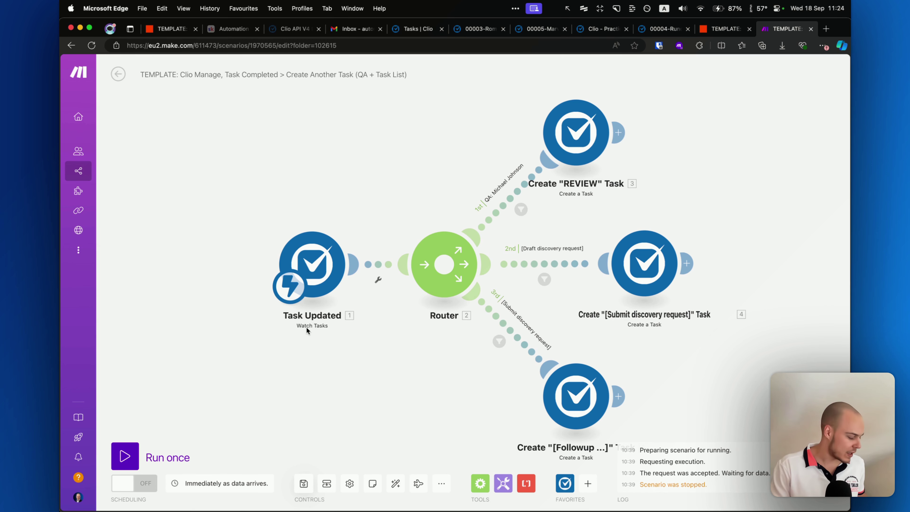
# Inspect the Task Updated trigger's new webhook form, including its Events and Expires at options, and close it without saving.
pyautogui.scroll(-1, 376, 274)
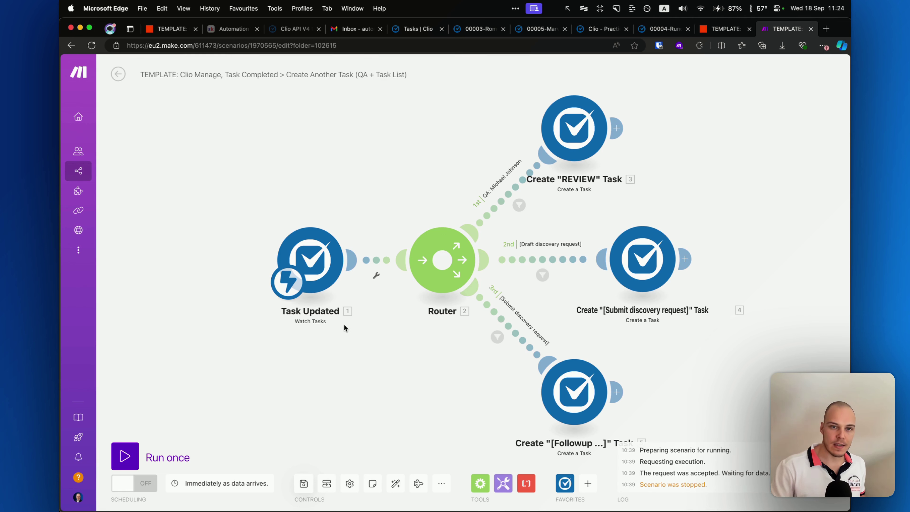
pyautogui.click(323, 252)
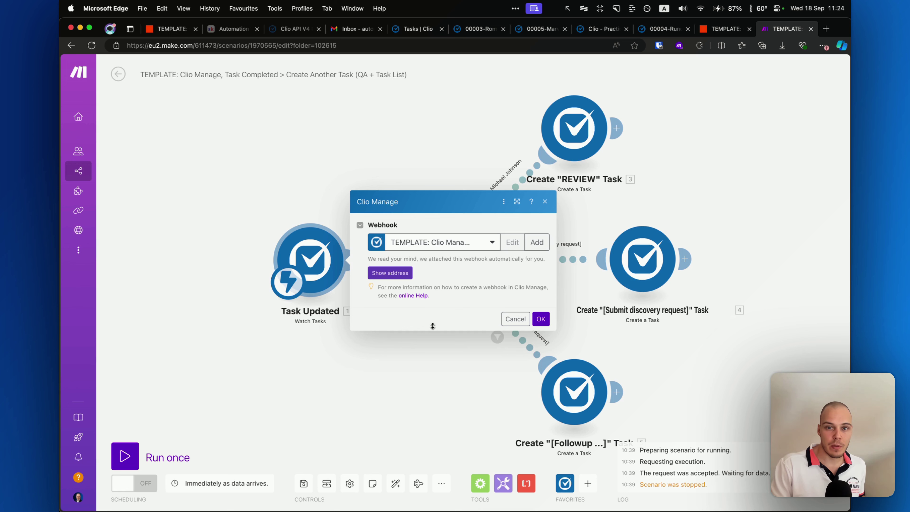
pyautogui.click(536, 242)
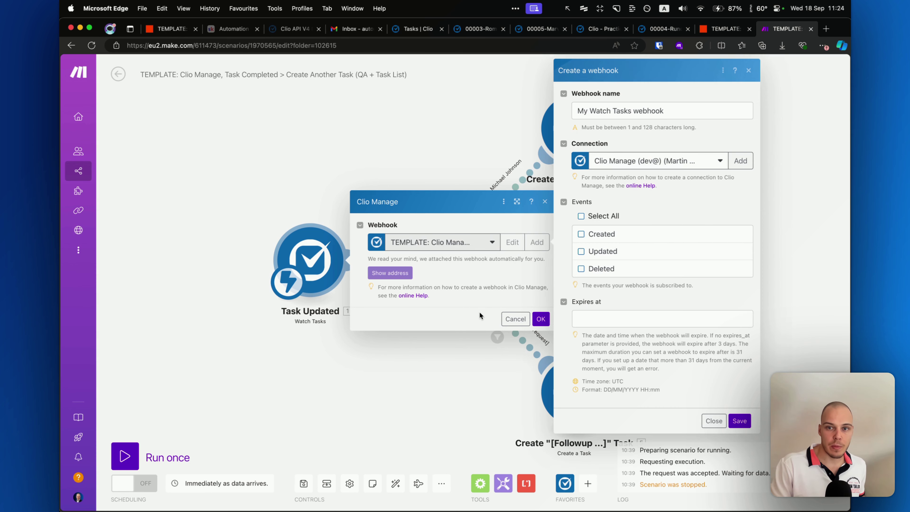
pyautogui.moveTo(473, 298)
pyautogui.mouseDown()
pyautogui.moveTo(582, 230)
pyautogui.moveTo(573, 236)
pyautogui.moveTo(573, 269)
pyautogui.moveTo(583, 256)
pyautogui.moveTo(559, 311)
pyautogui.moveTo(571, 317)
pyautogui.mouseUp()
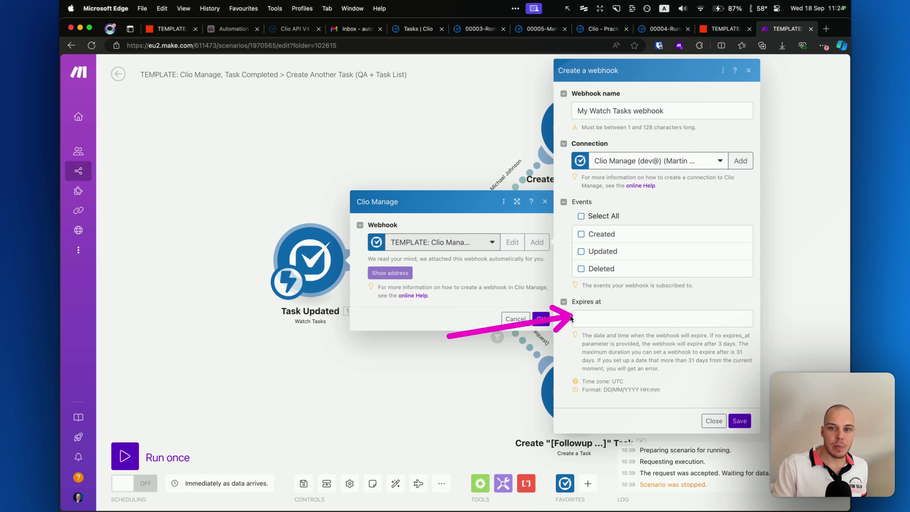
pyautogui.click(612, 317)
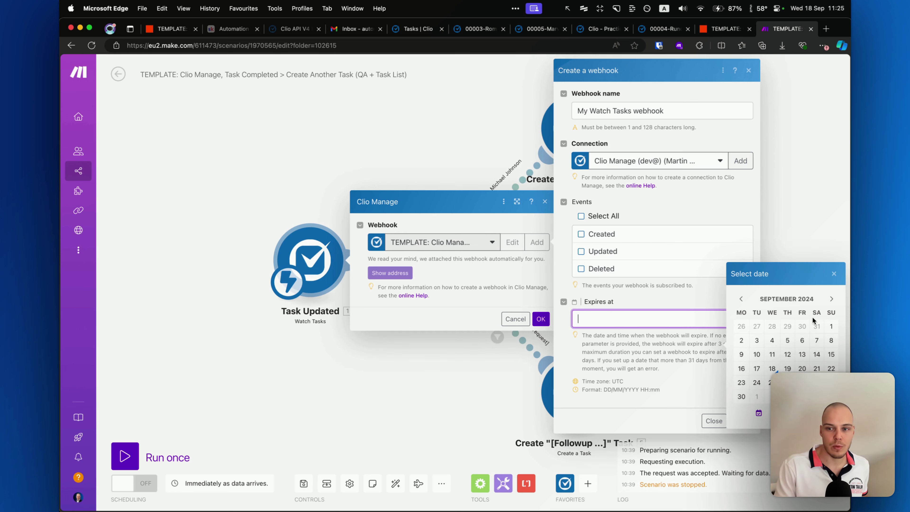
pyautogui.click(833, 274)
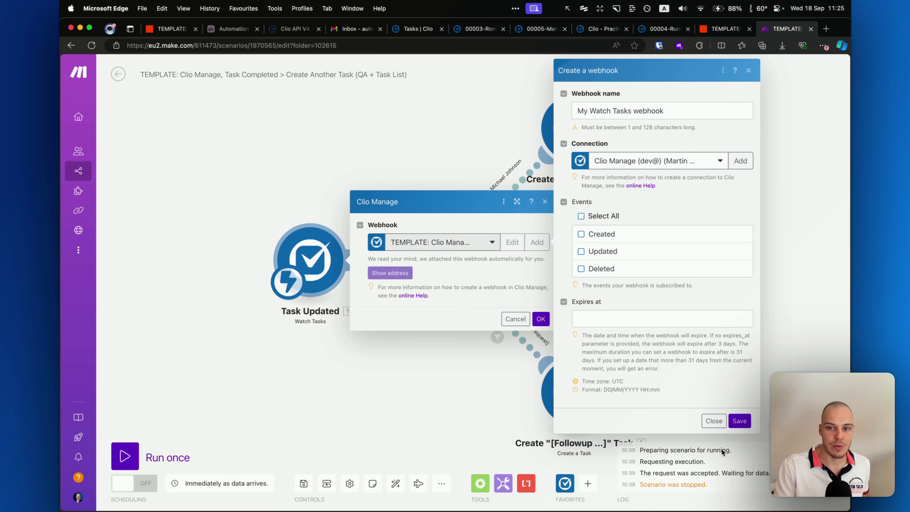
pyautogui.click(712, 420)
pyautogui.click(515, 318)
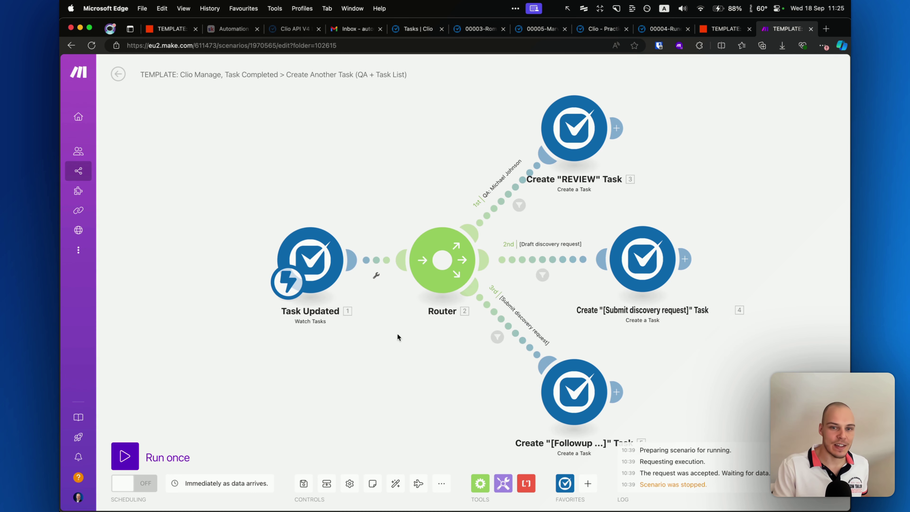
# Examine the first QA route's filter conditions on task status and assignee name, expanding the Assignee data available for mapping.
pyautogui.moveTo(406, 332); pyautogui.dragTo(324, 339)
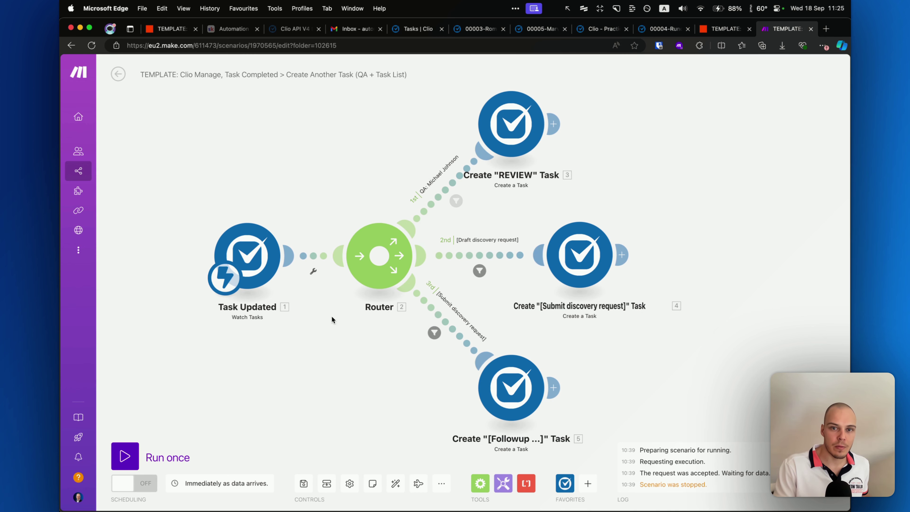
pyautogui.moveTo(314, 204)
pyautogui.mouseDown()
pyautogui.moveTo(399, 201)
pyautogui.moveTo(279, 234)
pyautogui.moveTo(388, 207)
pyautogui.moveTo(422, 164)
pyautogui.moveTo(437, 270)
pyautogui.moveTo(427, 321)
pyautogui.moveTo(414, 215)
pyautogui.moveTo(421, 198)
pyautogui.moveTo(408, 210)
pyautogui.moveTo(444, 175)
pyautogui.moveTo(421, 215)
pyautogui.moveTo(448, 123)
pyautogui.moveTo(488, 121)
pyautogui.moveTo(450, 177)
pyautogui.moveTo(535, 141)
pyautogui.moveTo(434, 281)
pyautogui.mouseUp()
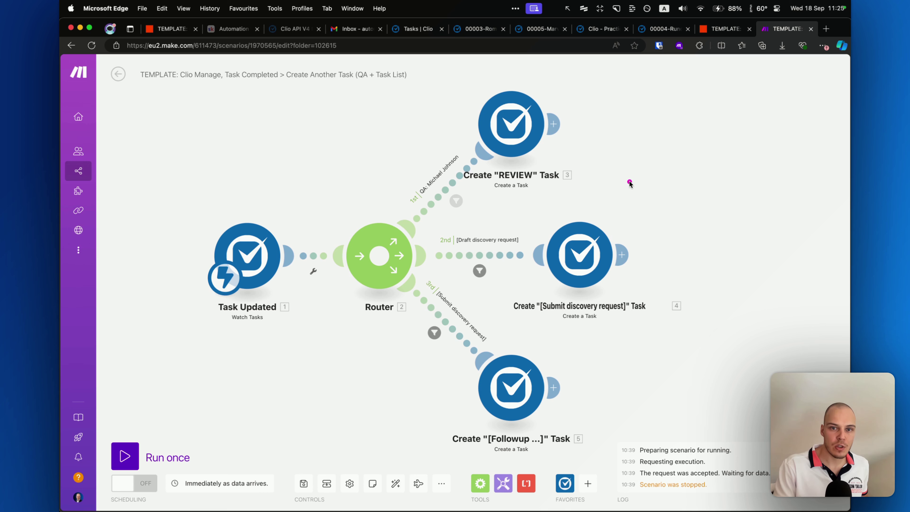
pyautogui.moveTo(630, 183); pyautogui.dragTo(485, 167)
pyautogui.click(452, 197)
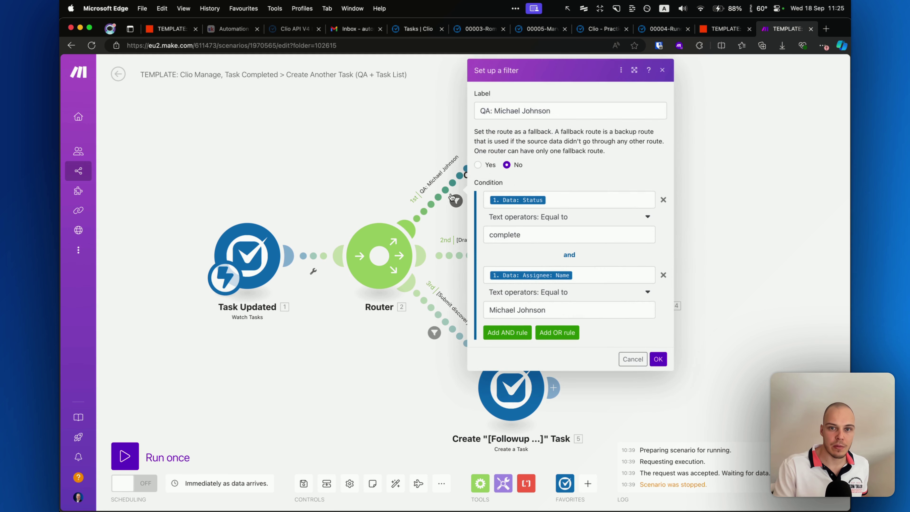
pyautogui.moveTo(327, 182)
pyautogui.mouseDown()
pyautogui.moveTo(465, 104)
pyautogui.moveTo(483, 112)
pyautogui.moveTo(494, 200)
pyautogui.moveTo(286, 242)
pyautogui.moveTo(473, 198)
pyautogui.moveTo(476, 238)
pyautogui.moveTo(522, 273)
pyautogui.moveTo(465, 315)
pyautogui.moveTo(489, 315)
pyautogui.mouseUp()
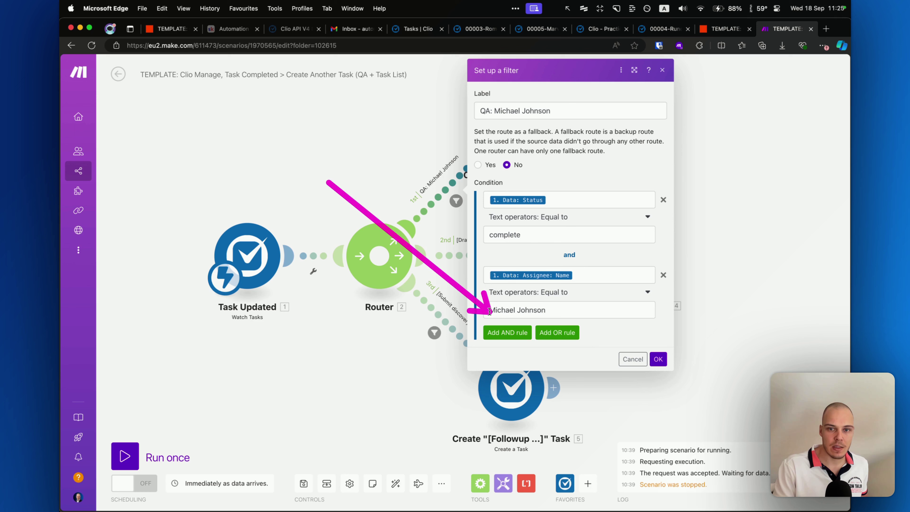
pyautogui.click(592, 268)
pyautogui.moveTo(623, 300); pyautogui.dragTo(671, 245)
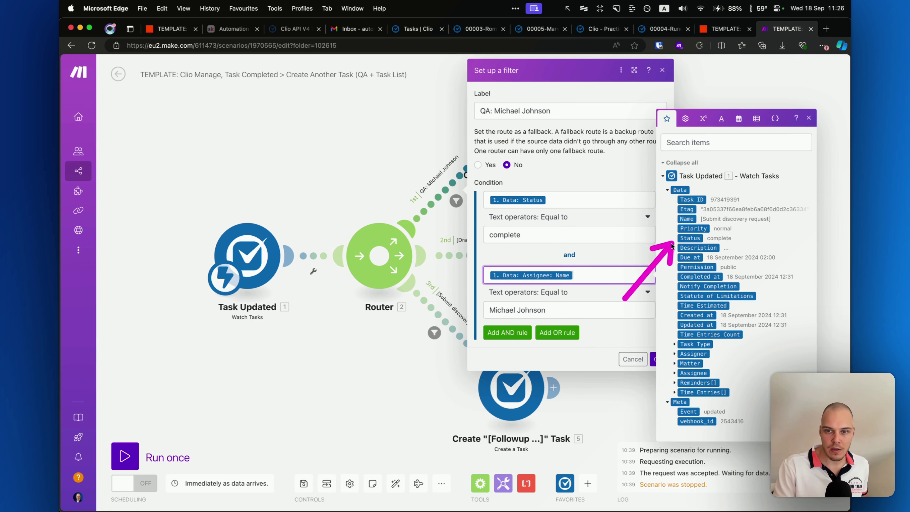
pyautogui.click(674, 373)
pyautogui.moveTo(597, 376)
pyautogui.mouseDown()
pyautogui.moveTo(676, 340)
pyautogui.moveTo(682, 388)
pyautogui.mouseUp()
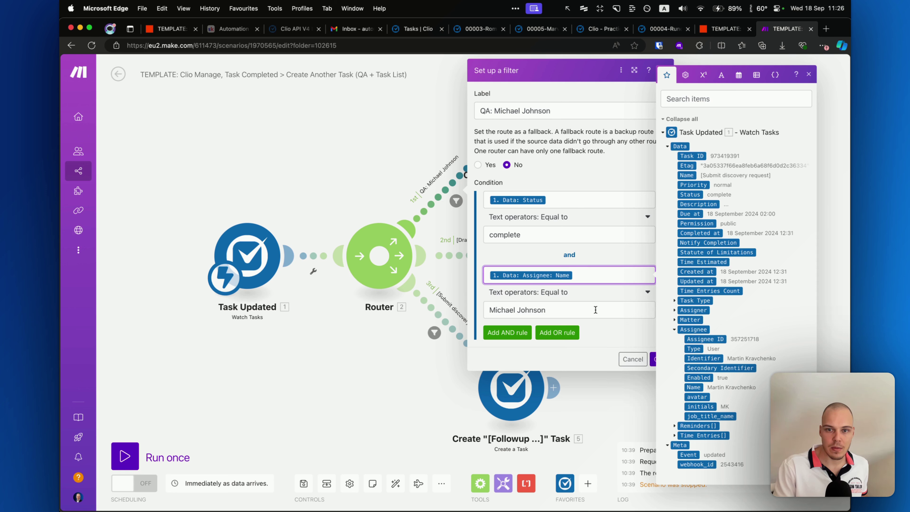
pyautogui.click(646, 291)
pyautogui.click(701, 301)
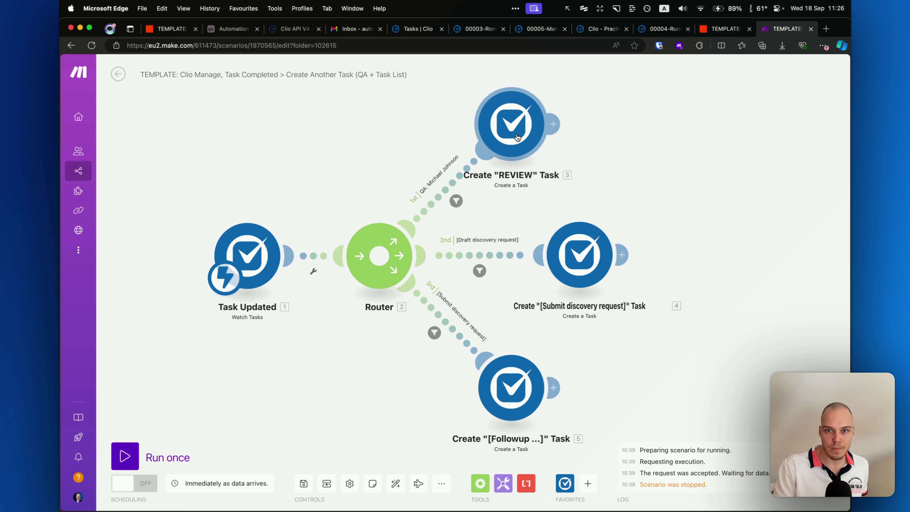
# Review the Create "REVIEW" Task module's assignee, name, description and due date fields.
pyautogui.click(526, 144)
pyautogui.moveTo(462, 305)
pyautogui.mouseDown()
pyautogui.moveTo(570, 201)
pyautogui.moveTo(559, 254)
pyautogui.moveTo(576, 254)
pyautogui.moveTo(573, 290)
pyautogui.moveTo(573, 277)
pyautogui.moveTo(559, 301)
pyautogui.moveTo(569, 329)
pyautogui.mouseUp()
pyautogui.scroll(-2, 609, 324)
pyautogui.scroll(-3, 609, 324)
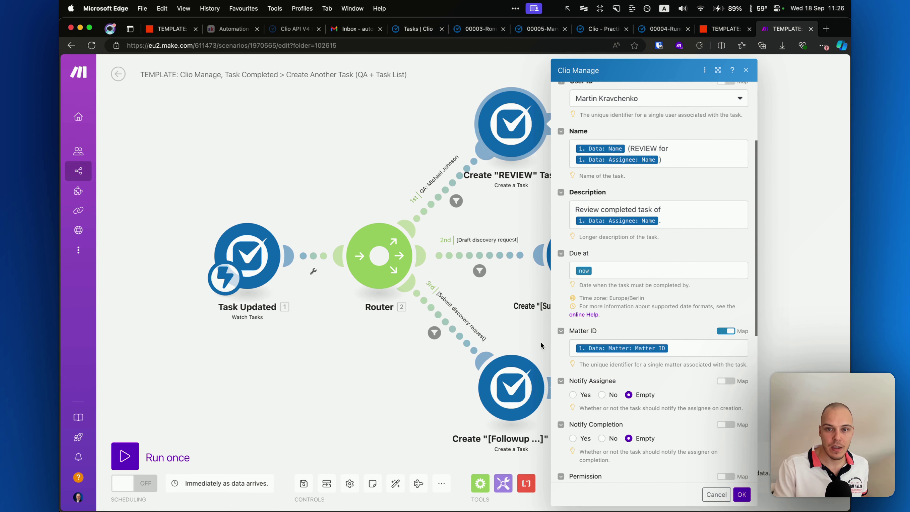
pyautogui.moveTo(486, 344)
pyautogui.mouseDown()
pyautogui.moveTo(555, 265)
pyautogui.moveTo(576, 268)
pyautogui.mouseUp()
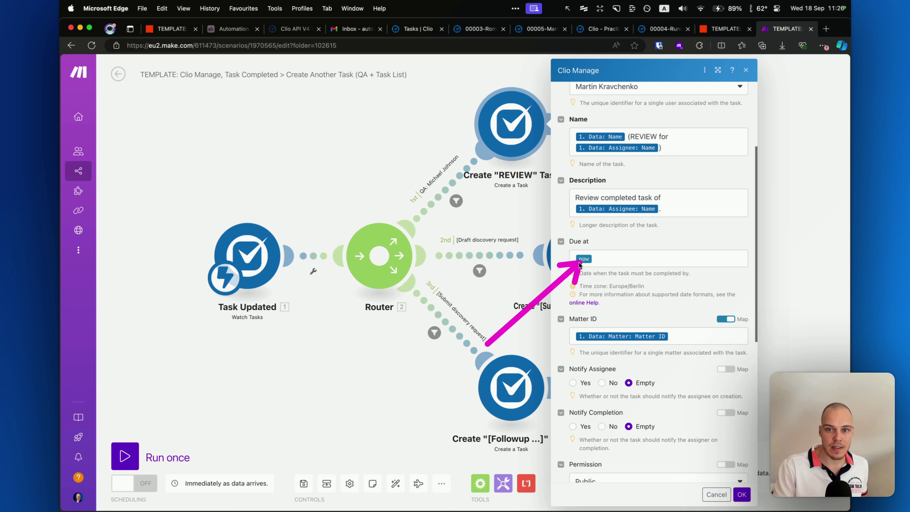
# Insert an extra now date variable into the review task's Due at field, and remove it again.
pyautogui.click(624, 260)
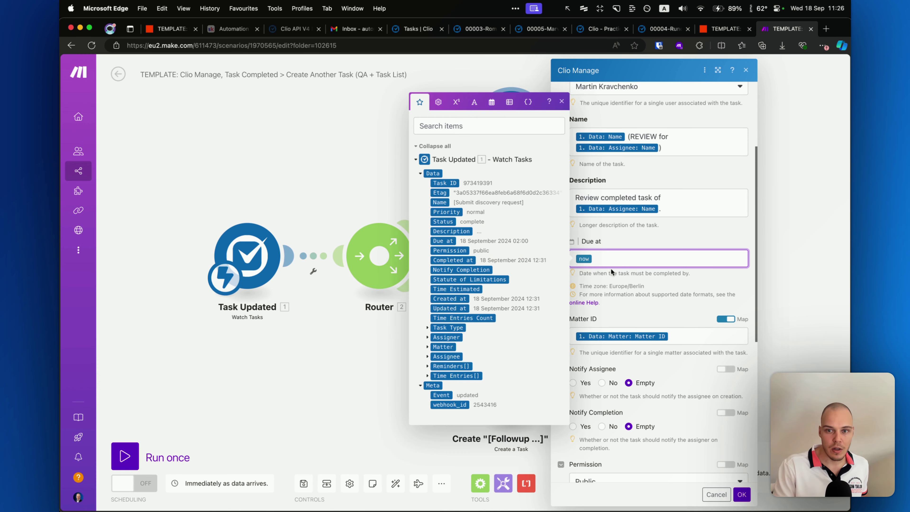
pyautogui.click(496, 107)
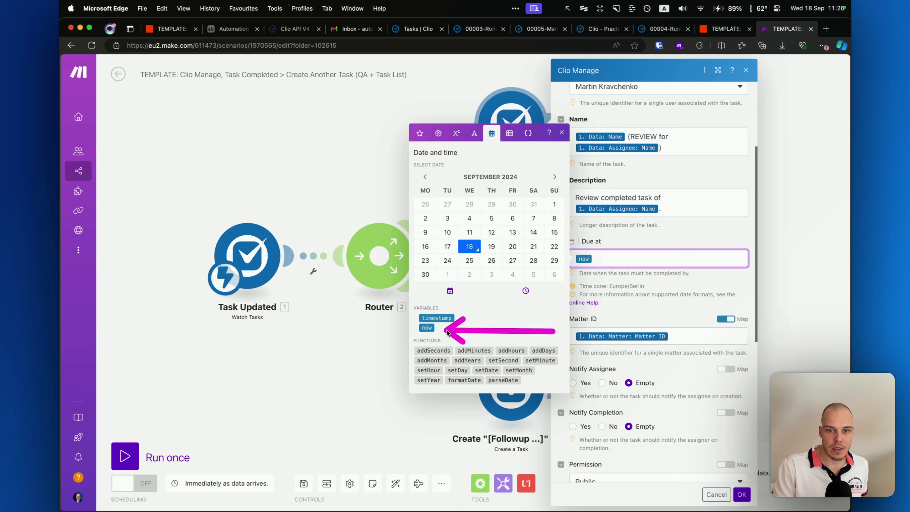
pyautogui.click(426, 328)
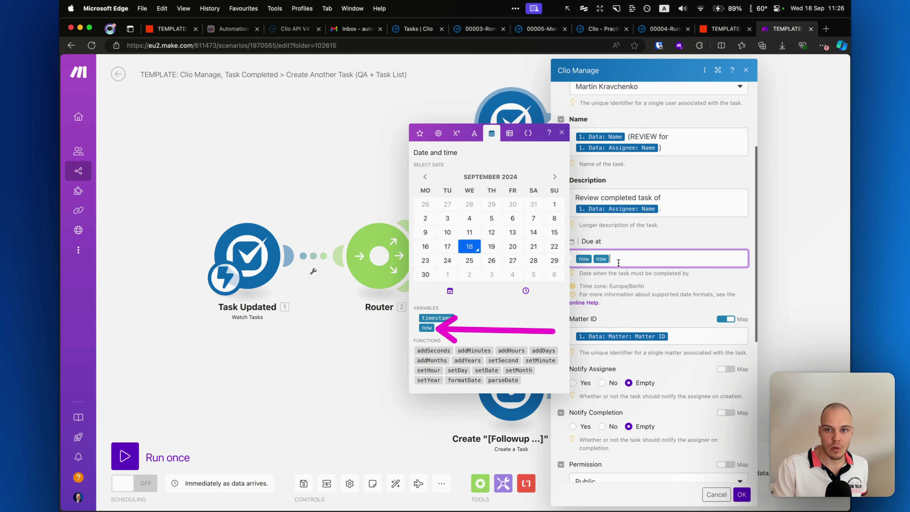
pyautogui.press('BackSpace')
# Check the review task's remaining settings from Matter ID to Time Estimated and close the module without saving.
pyautogui.scroll(-5, 609, 215)
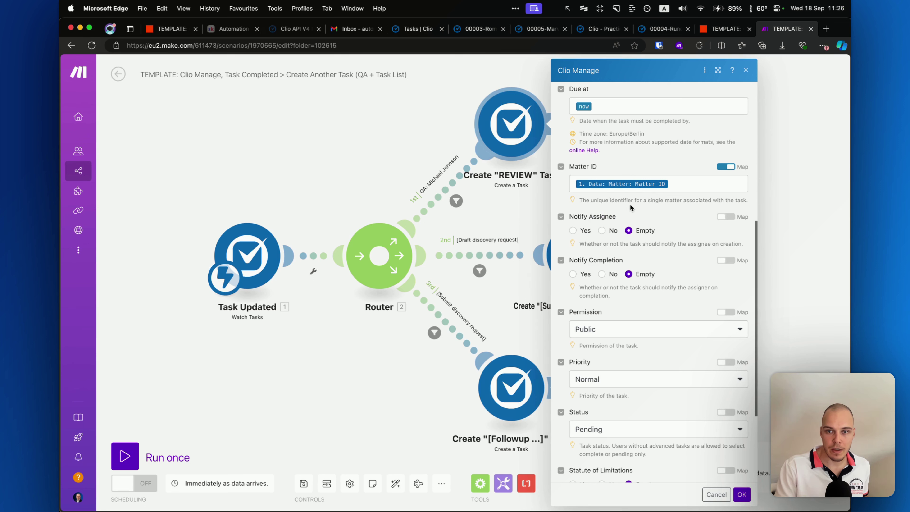
pyautogui.scroll(-2, 630, 207)
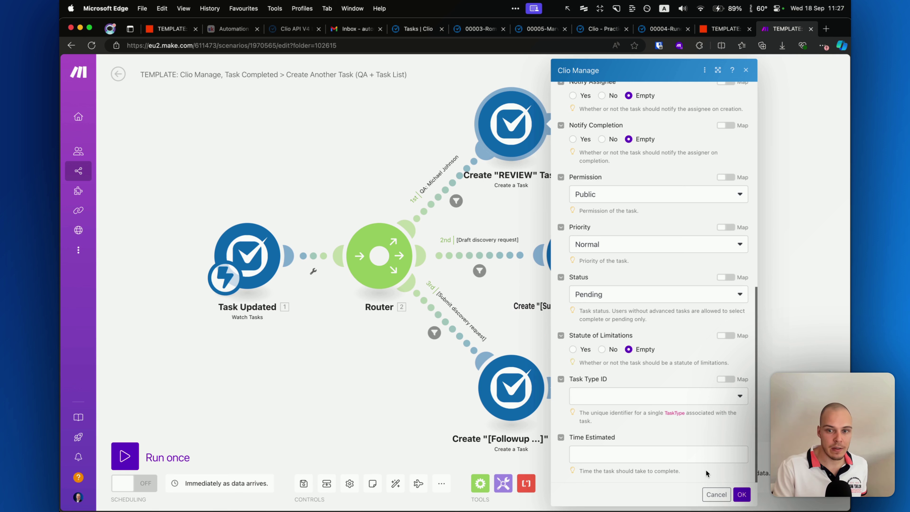
pyautogui.click(715, 494)
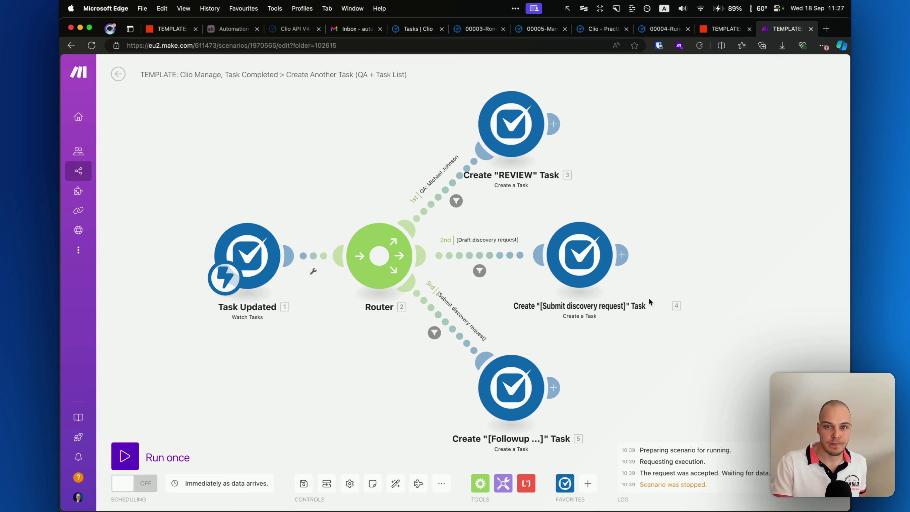
# Review the [Draft discovery request] route's filter conditions and the settings of its Create "[Submit discovery request]" Task module.
pyautogui.scroll(-2, 677, 232)
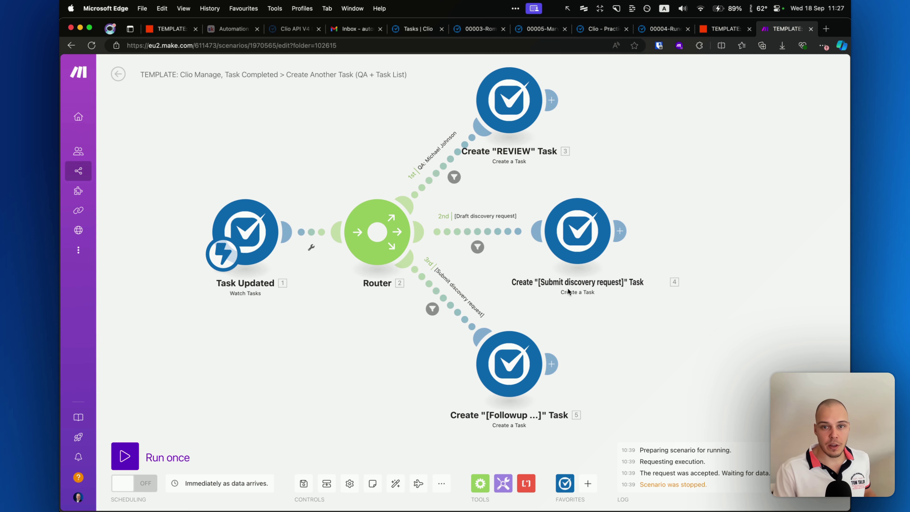
pyautogui.click(515, 239)
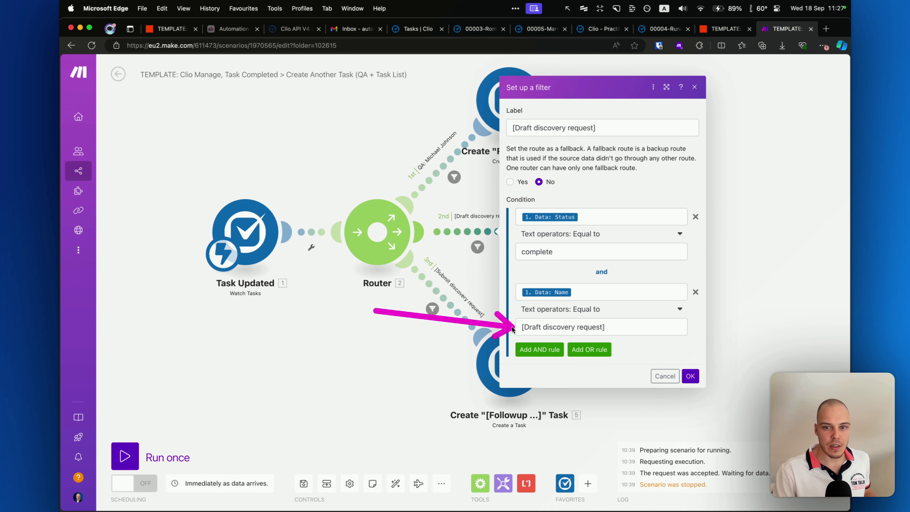
pyautogui.click(665, 375)
pyautogui.click(575, 240)
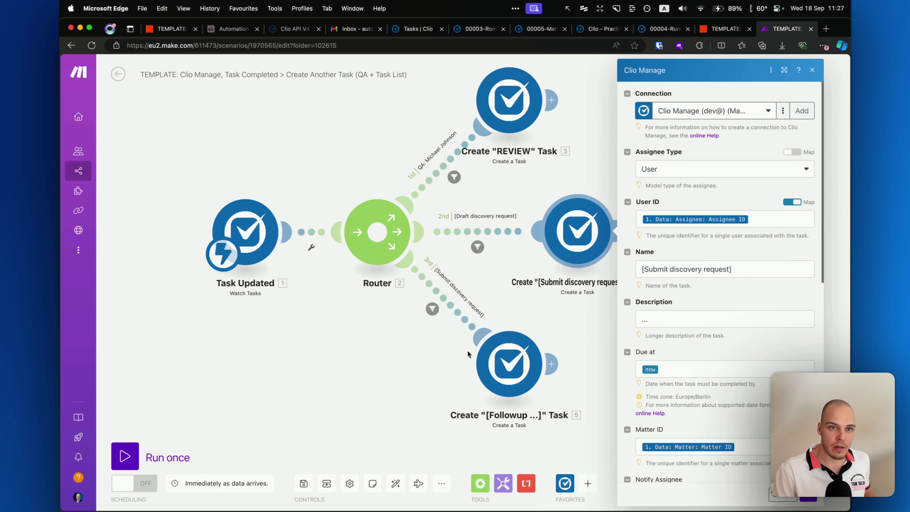
pyautogui.scroll(-2, 665, 238)
pyautogui.scroll(-10, 666, 238)
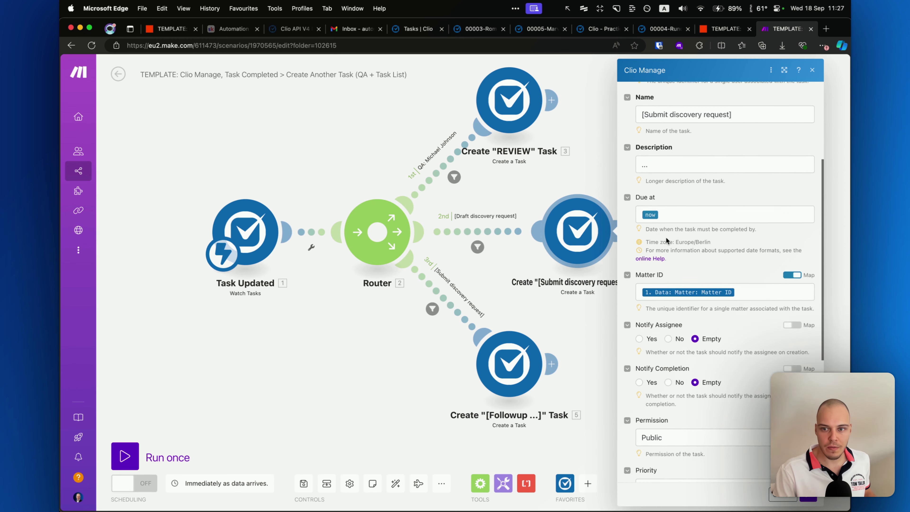
pyautogui.click(533, 300)
# Inspect the Create "[Followup ...]" Task module, including its due date formula and User ID mapping toggle, and close it without saving.
pyautogui.click(497, 334)
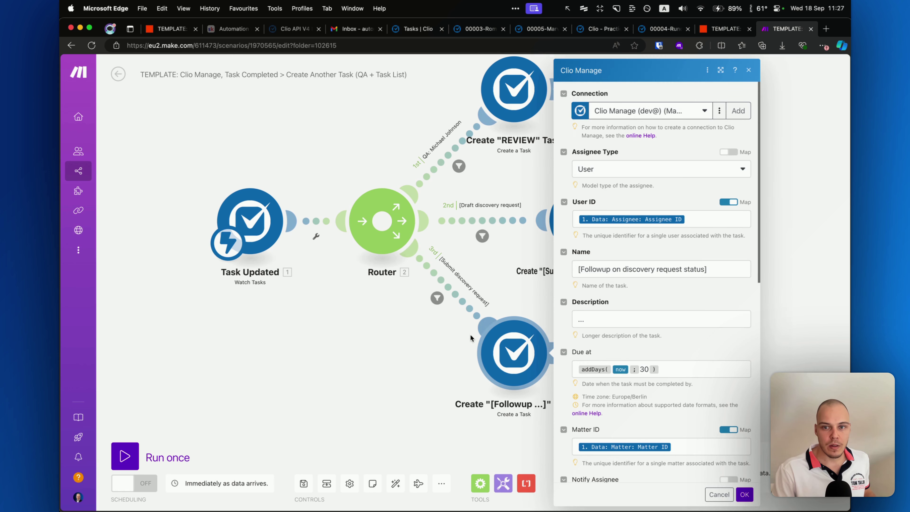
pyautogui.scroll(-2, 557, 265)
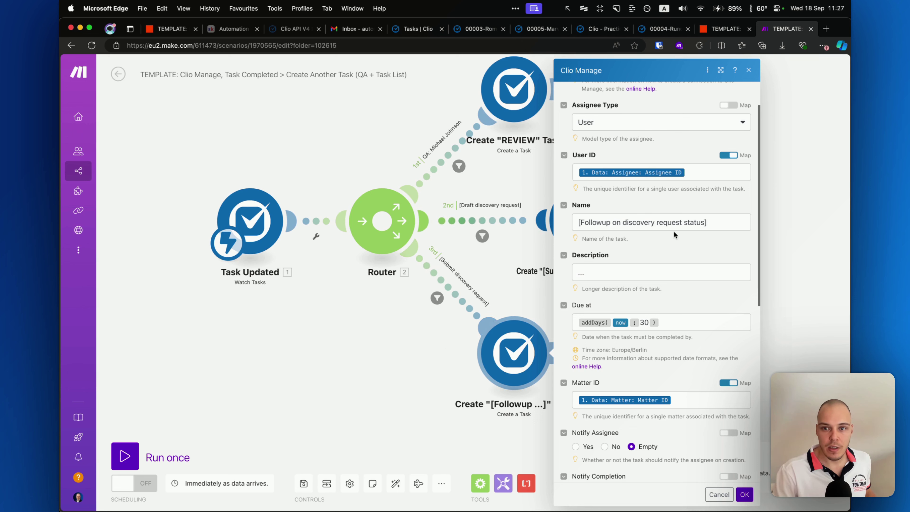
pyautogui.scroll(-6, 695, 273)
pyautogui.scroll(7, 692, 272)
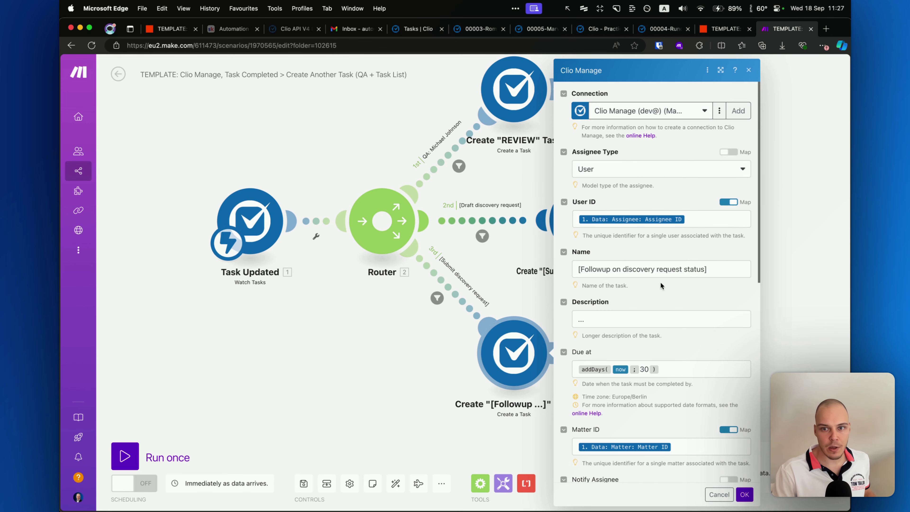
pyautogui.moveTo(667, 327)
pyautogui.mouseDown()
pyautogui.moveTo(626, 243)
pyautogui.moveTo(642, 228)
pyautogui.moveTo(719, 229)
pyautogui.mouseUp()
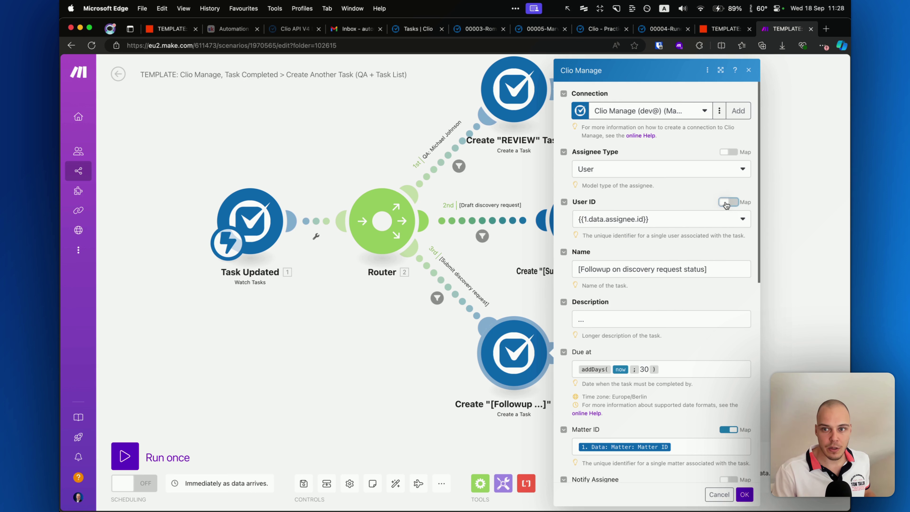
pyautogui.rightClick(704, 249)
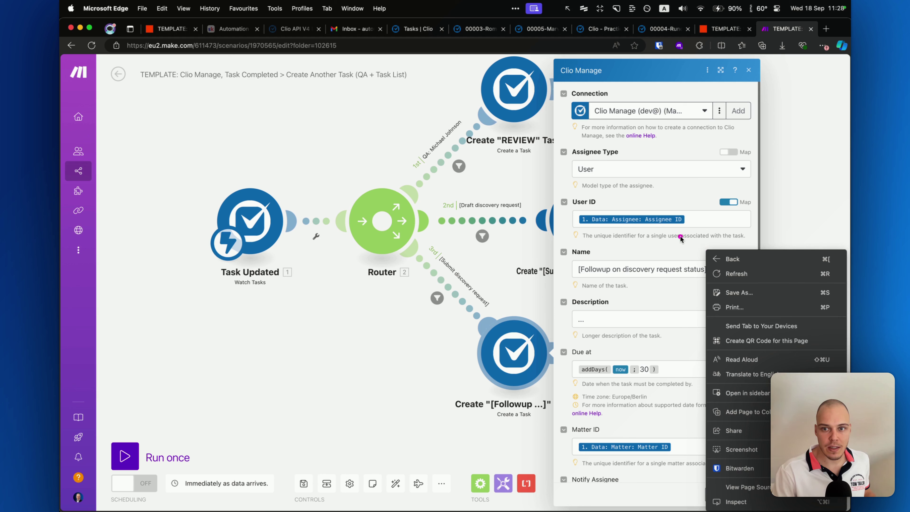
pyautogui.click(699, 248)
pyautogui.moveTo(701, 248)
pyautogui.mouseDown()
pyautogui.moveTo(559, 229)
pyautogui.moveTo(291, 231)
pyautogui.mouseUp()
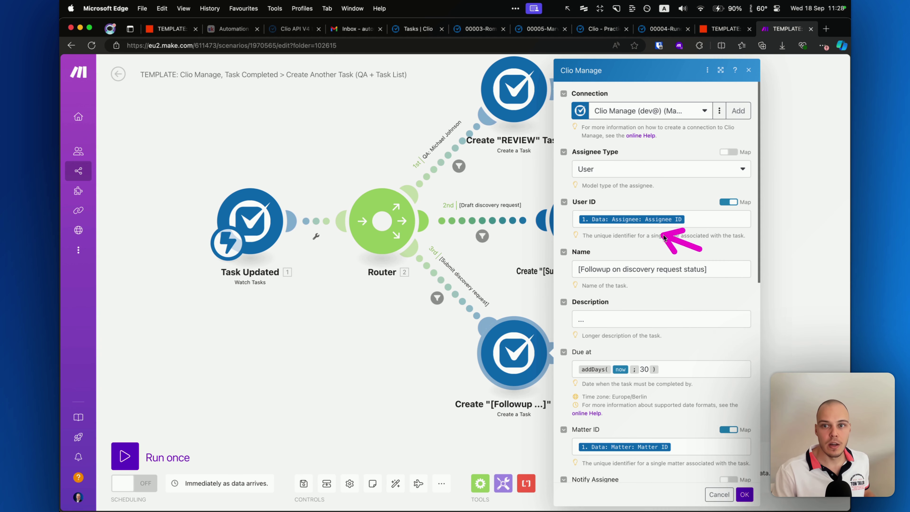
pyautogui.click(722, 493)
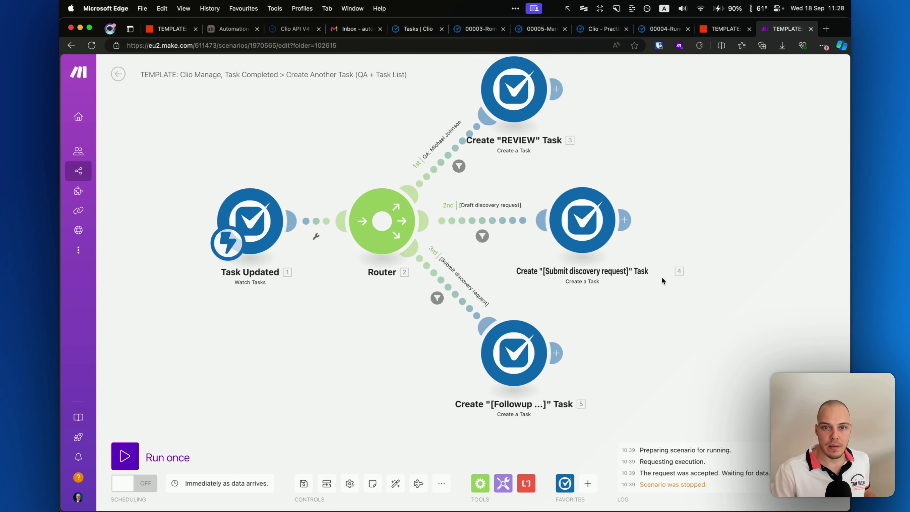